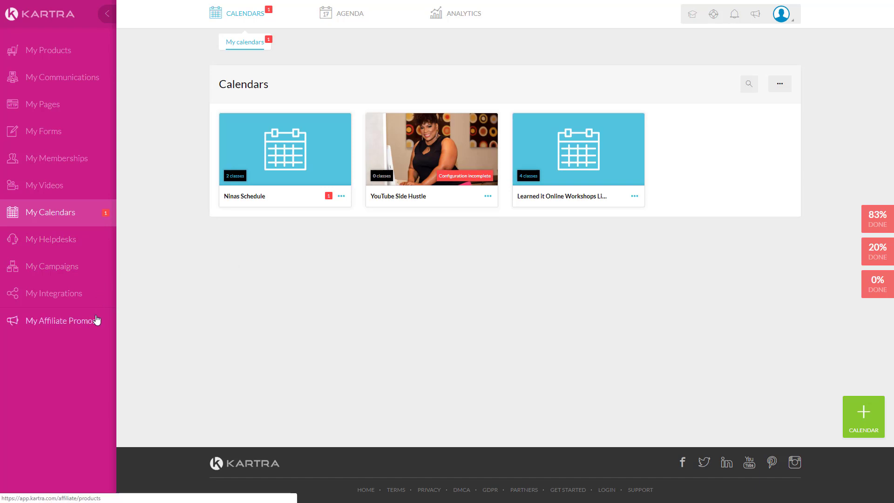
Browse the Integrations page and briefly open, then close, an integration card's options menu.
left_click(64, 295)
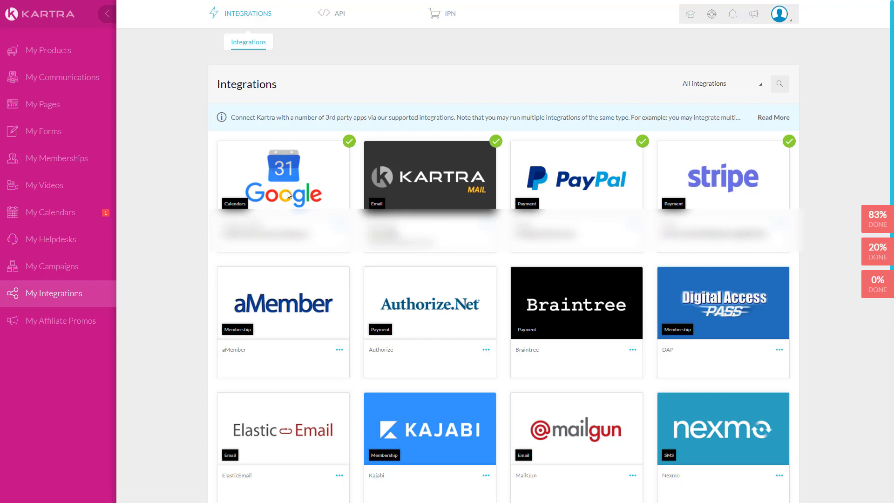
scroll(393, 282, "down", 2)
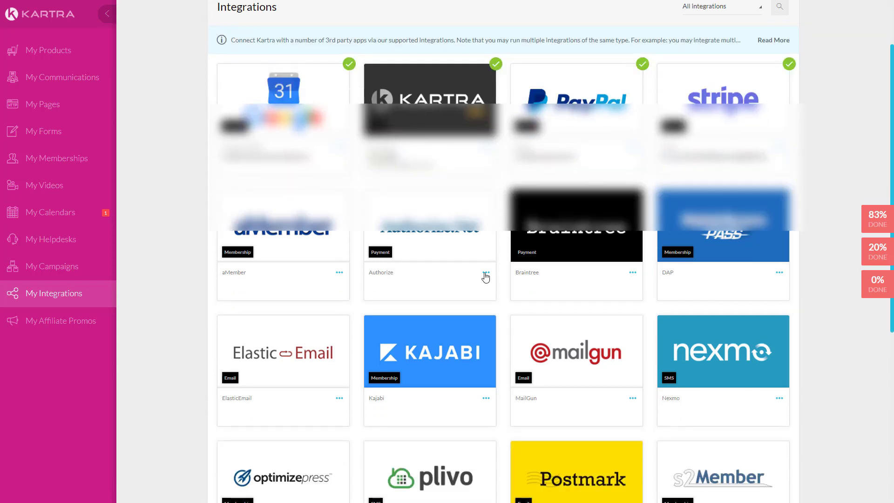
left_click(485, 274)
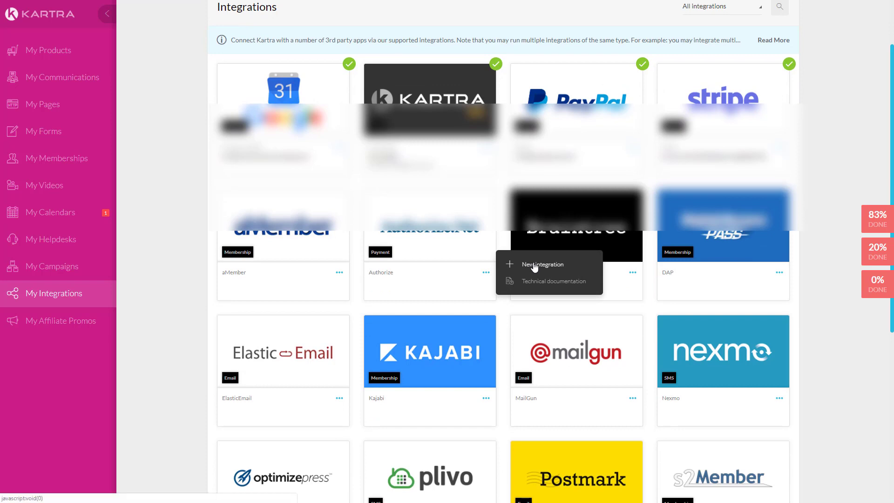
left_click(169, 152)
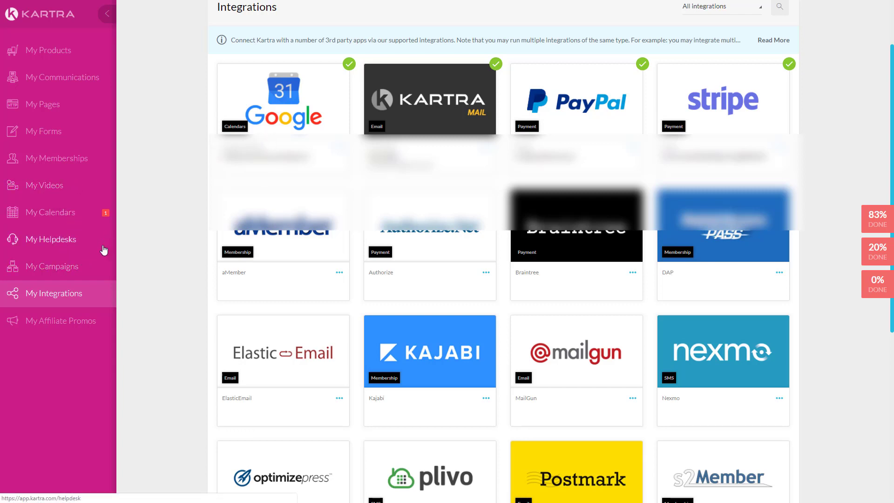
Start a new opt-in form from My Forms named 'cal - Discovery Call'.
left_click(67, 141)
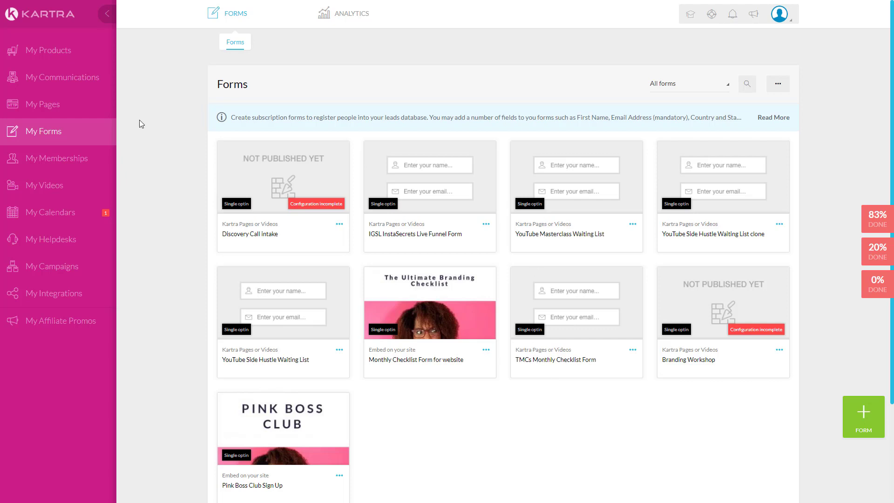
left_click(867, 411)
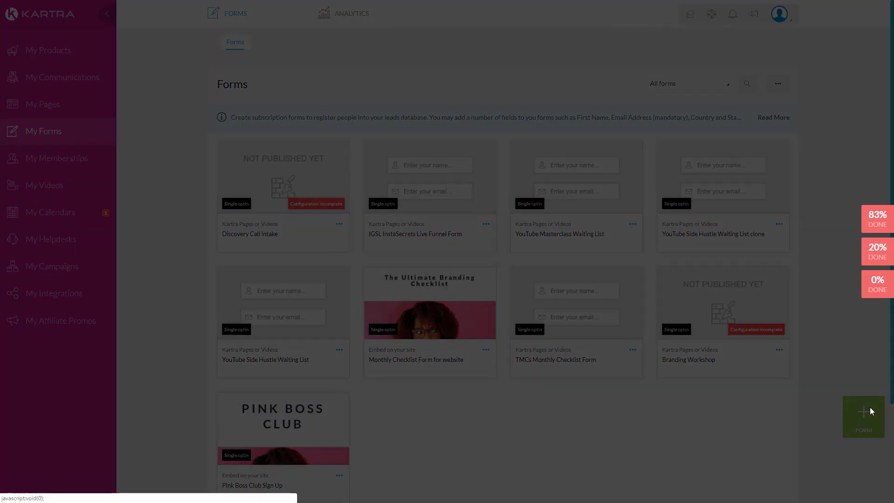
left_click(497, 89)
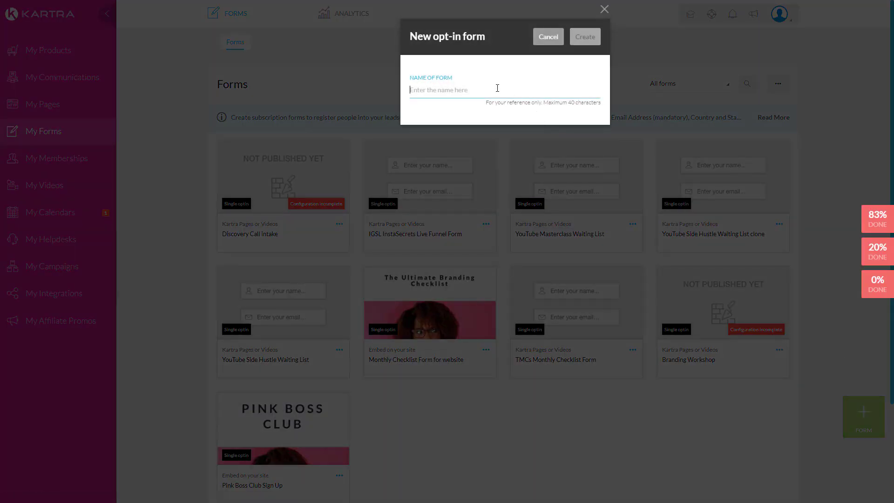
type("Discovery Call")
left_click(412, 91)
type("cal -")
Create the form and pick the predefined Company field, trimming its label to 'Company'.
left_click(586, 42)
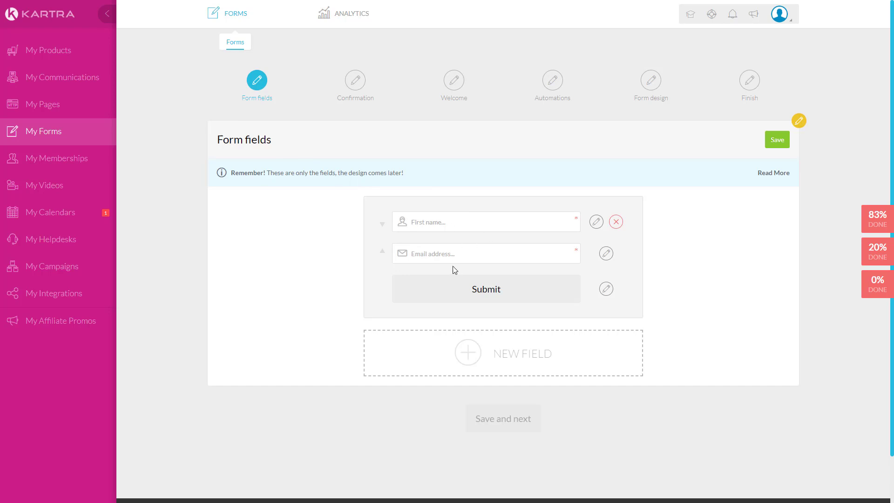
left_click(486, 367)
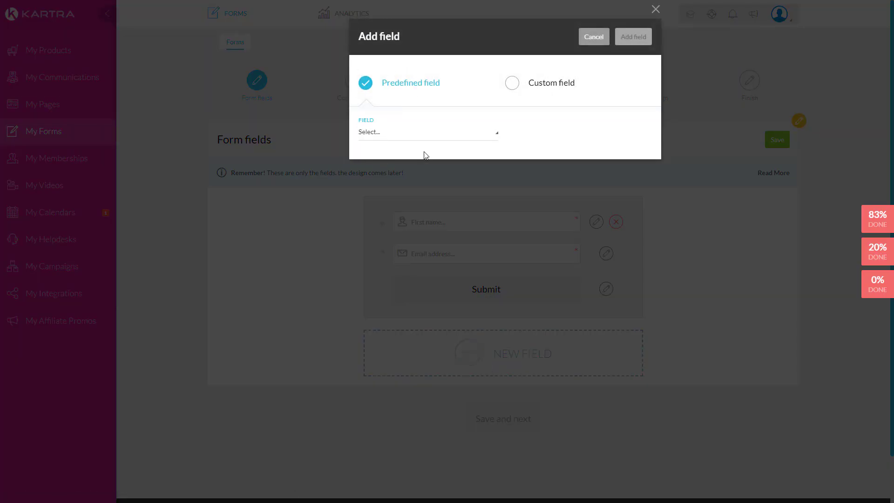
left_click(425, 138)
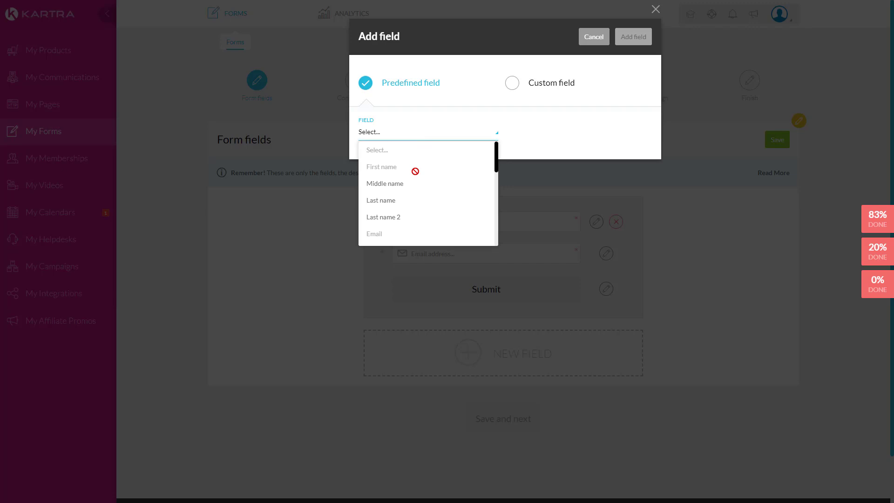
scroll(414, 171, "down", 3)
scroll(415, 172, "down", 5)
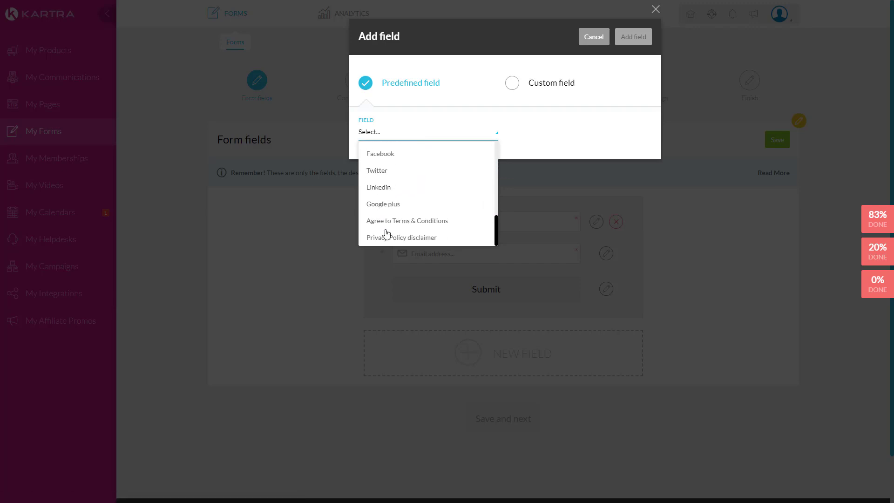
scroll(388, 231, "up", 2)
scroll(389, 230, "up", 2)
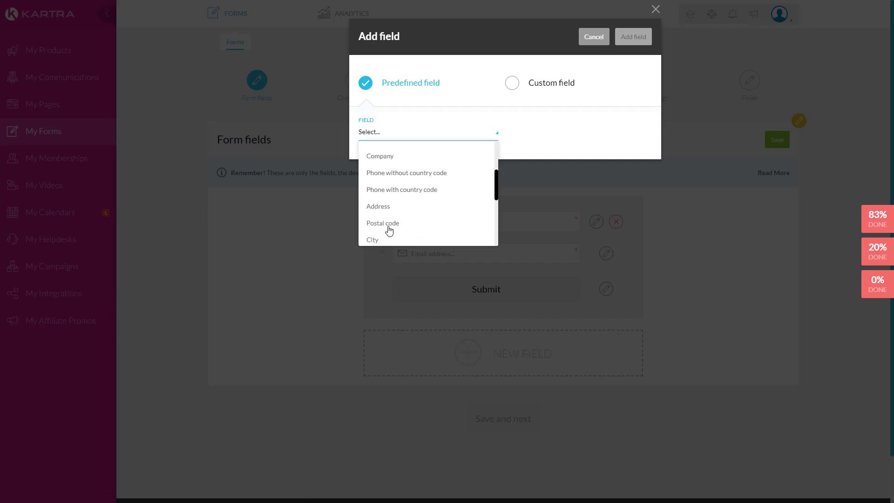
scroll(389, 231, "up", 2)
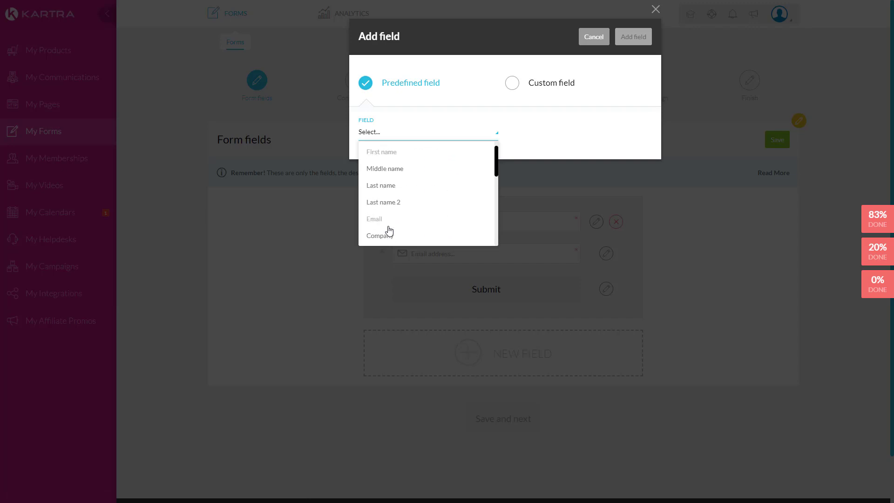
left_click(385, 236)
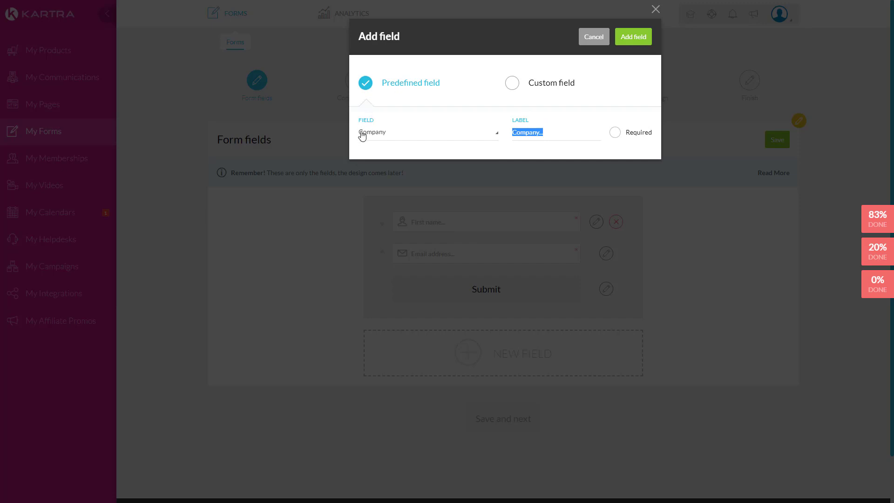
left_click(536, 133)
double_click(541, 133)
key("BackSpace")
Look through the custom field options, then return to the predefined Company field.
left_click(543, 89)
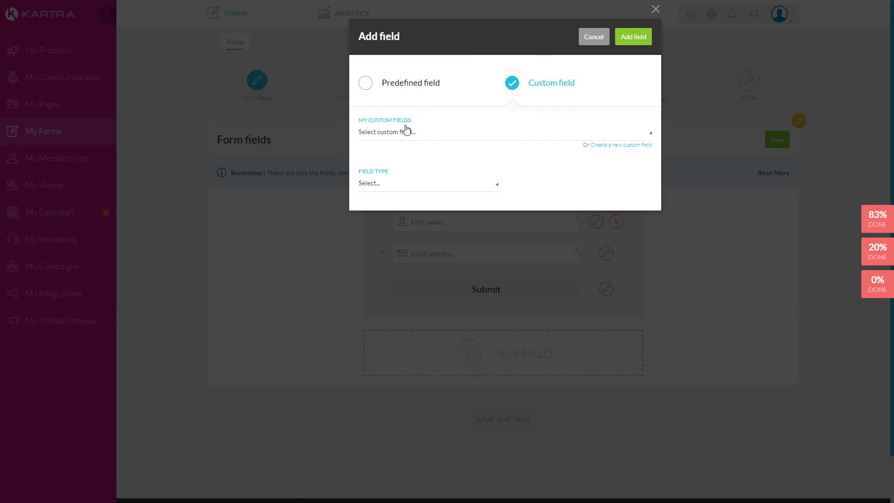
left_click(406, 131)
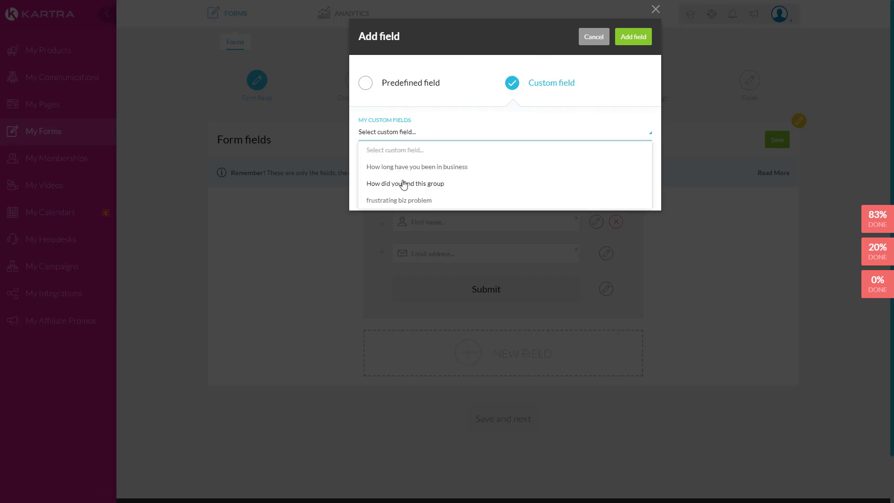
left_click(443, 114)
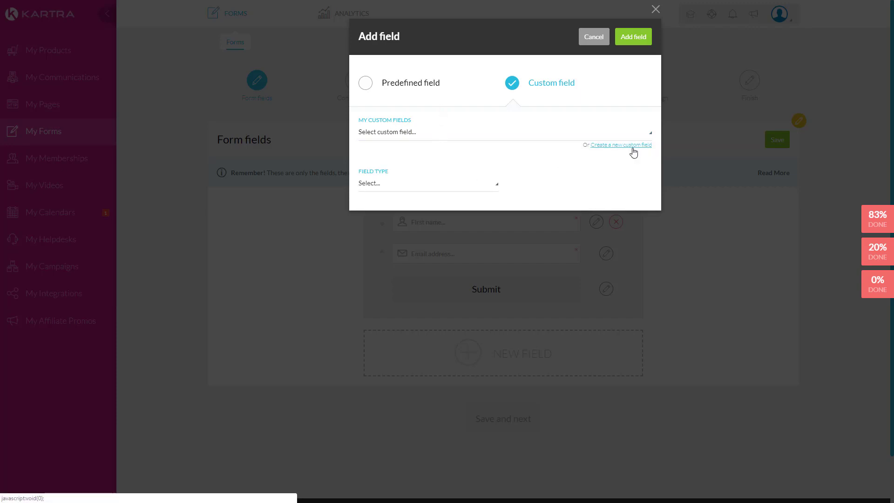
left_click(439, 186)
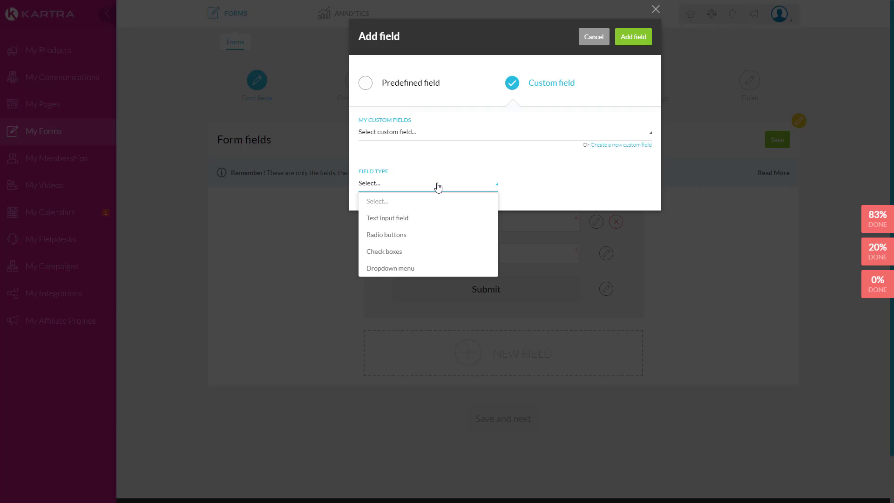
left_click(371, 85)
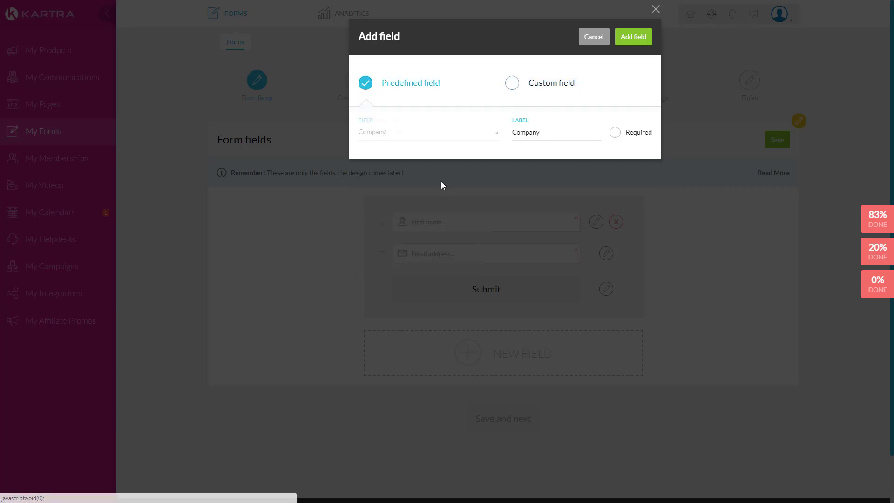
Add and reorder the Company field, then delete it and save only First name and Email.
left_click(624, 42)
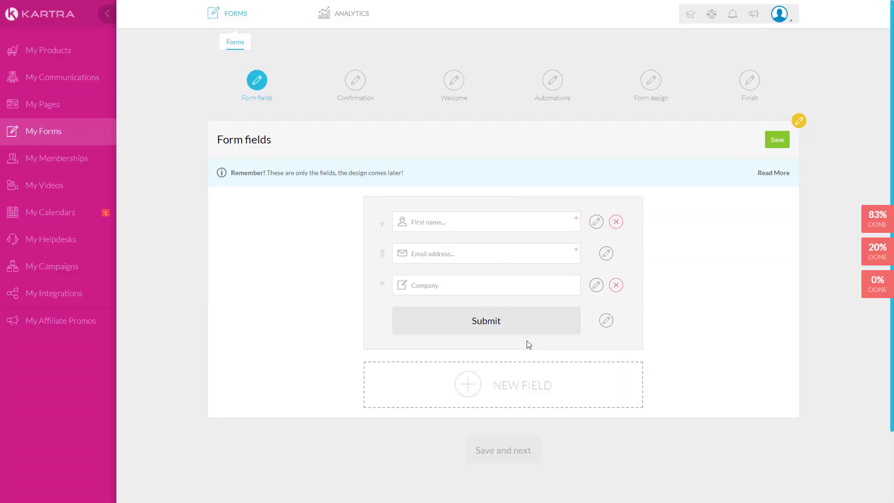
left_click(382, 284)
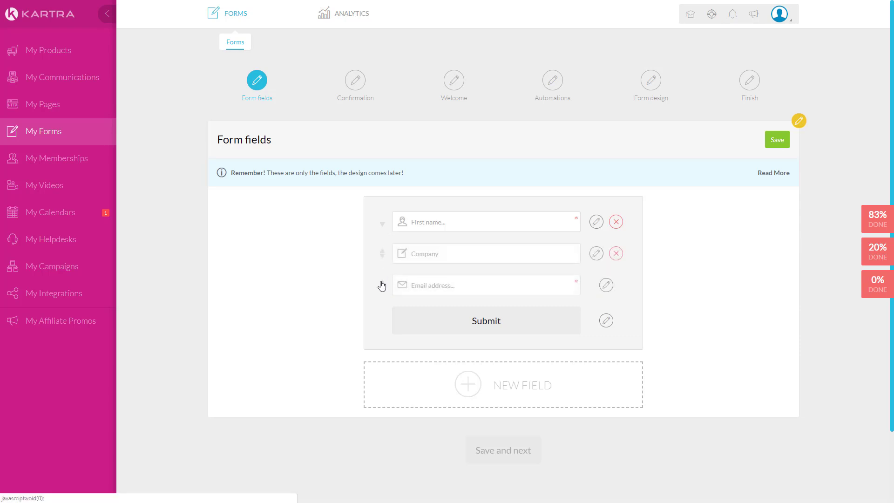
left_click(382, 257)
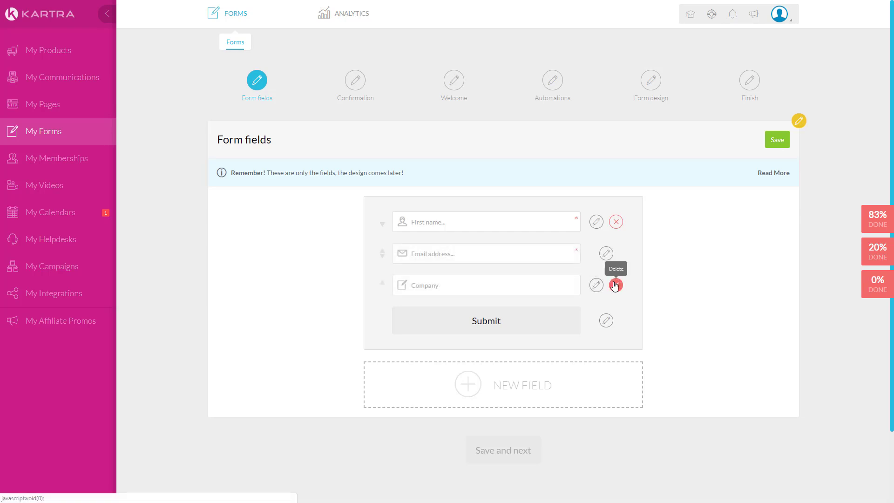
left_click(616, 285)
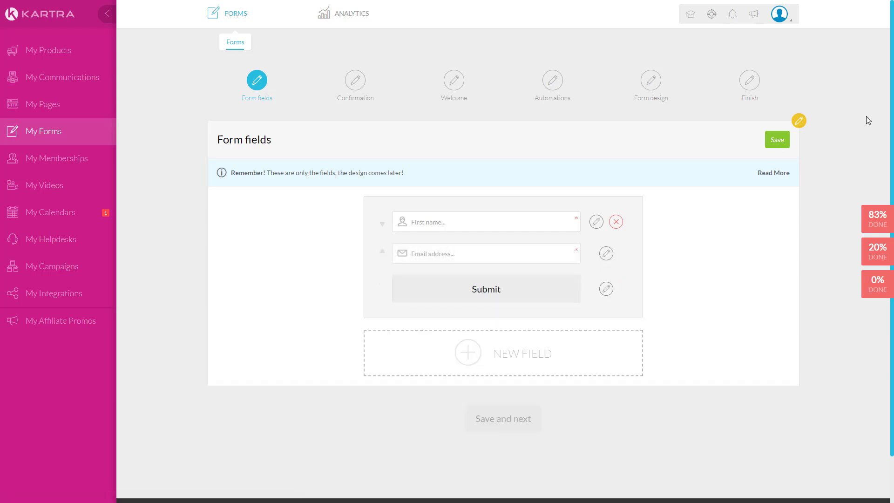
left_click(777, 140)
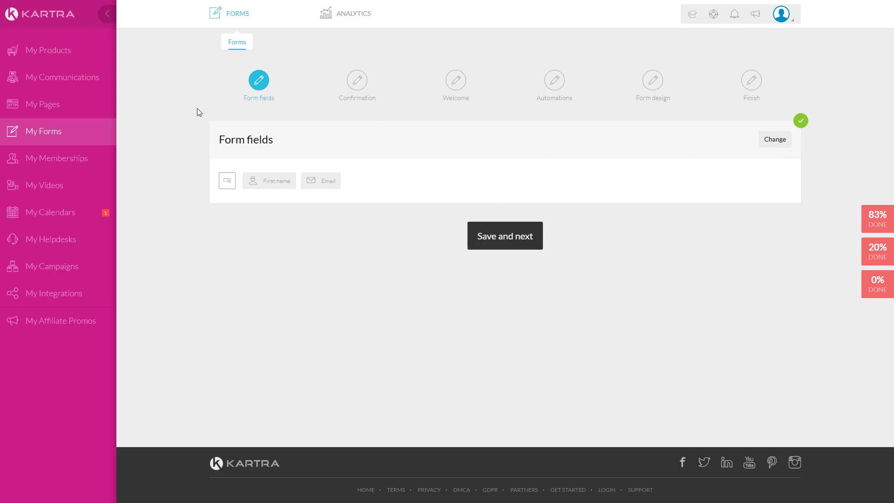
Move to the confirmation step and save the single opt-in choice.
left_click(489, 243)
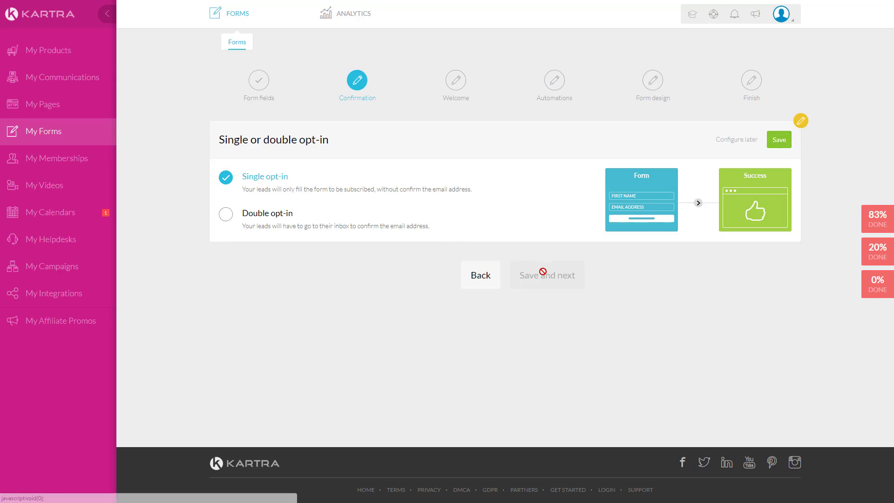
left_click(781, 142)
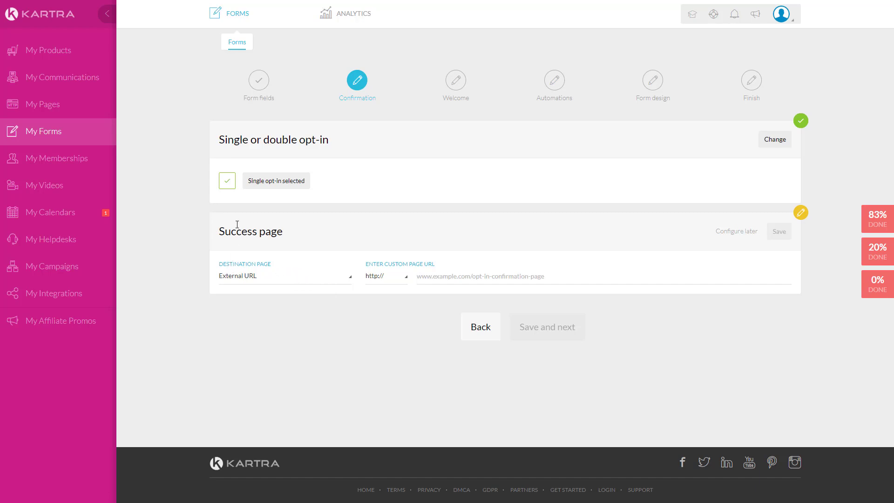
left_click_drag(220, 232, 302, 240)
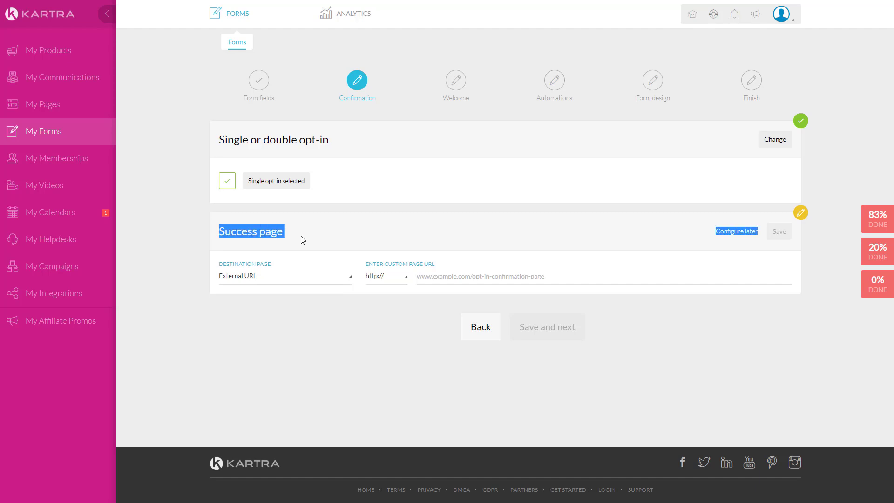
left_click(303, 240)
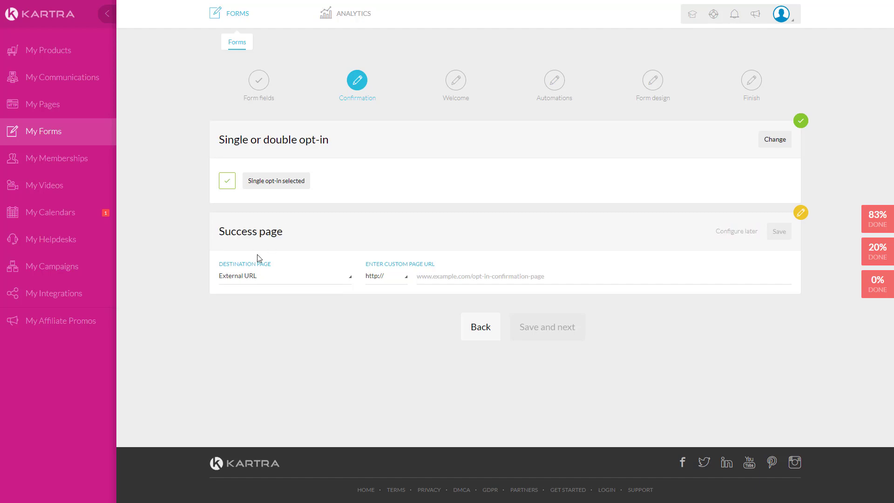
Set the success page to the external URL pinkboss.club and save it.
left_click(257, 285)
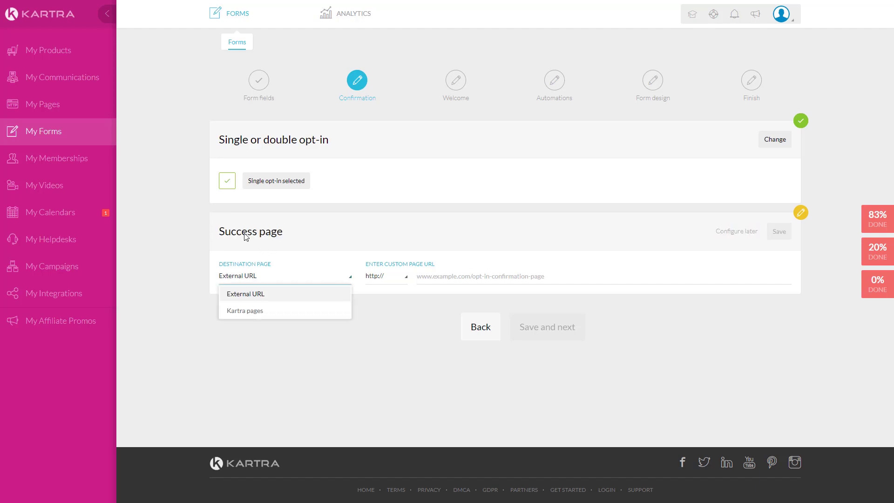
left_click(246, 311)
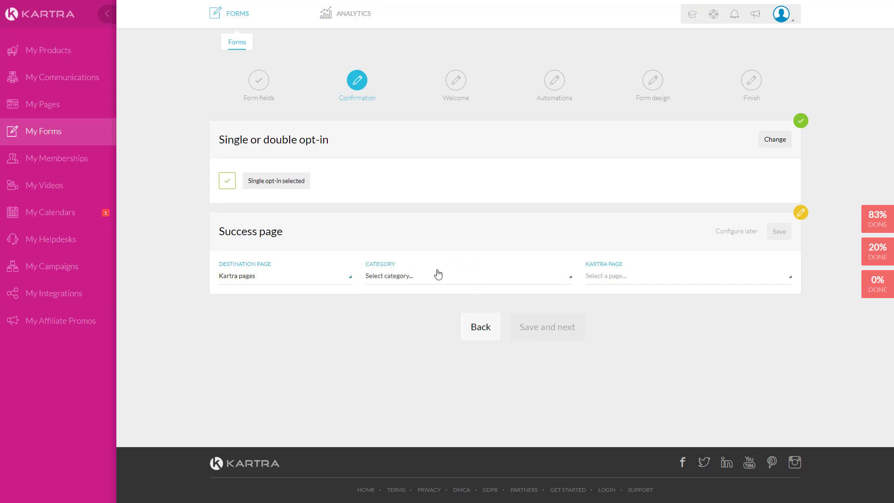
left_click(301, 275)
left_click(299, 294)
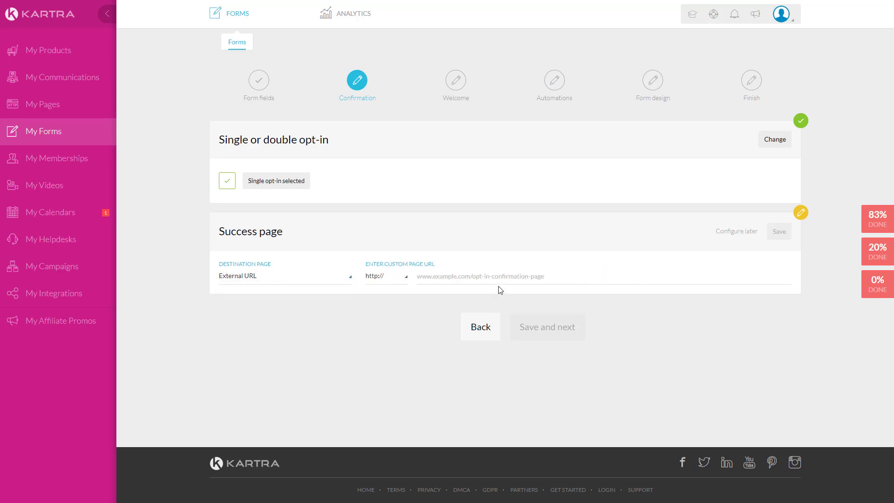
left_click(497, 280)
type("p")
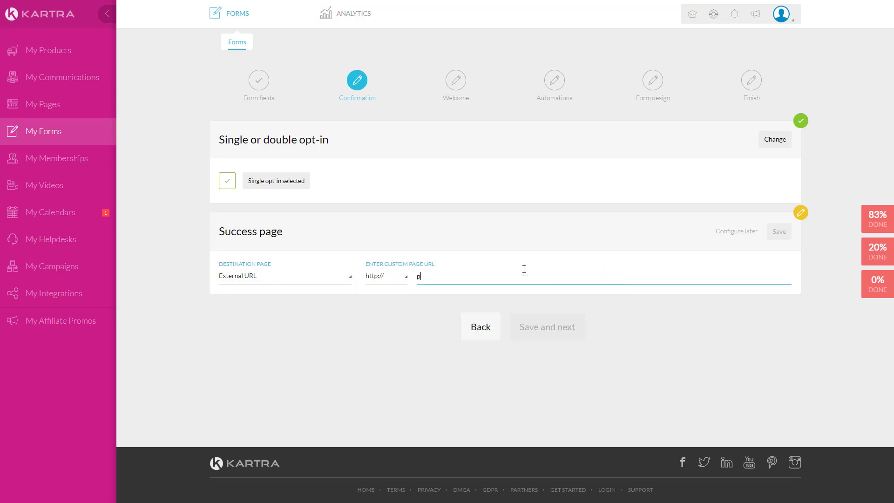
type("inkboss.club")
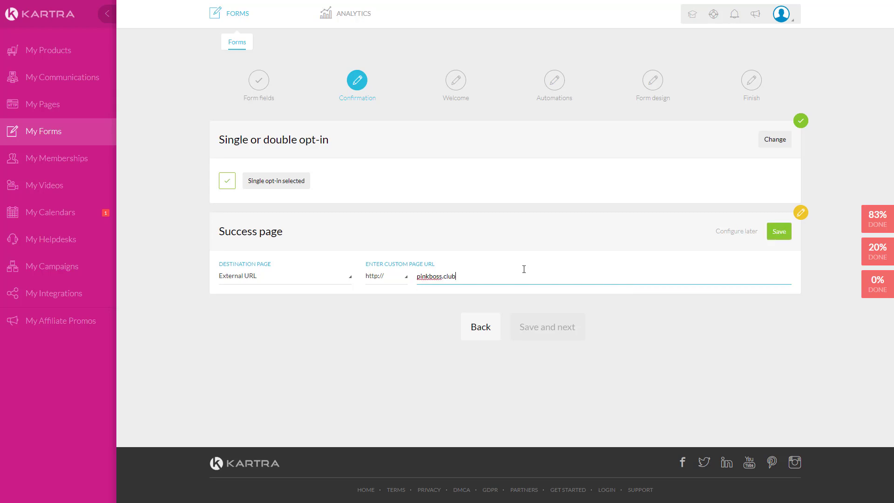
left_click(776, 238)
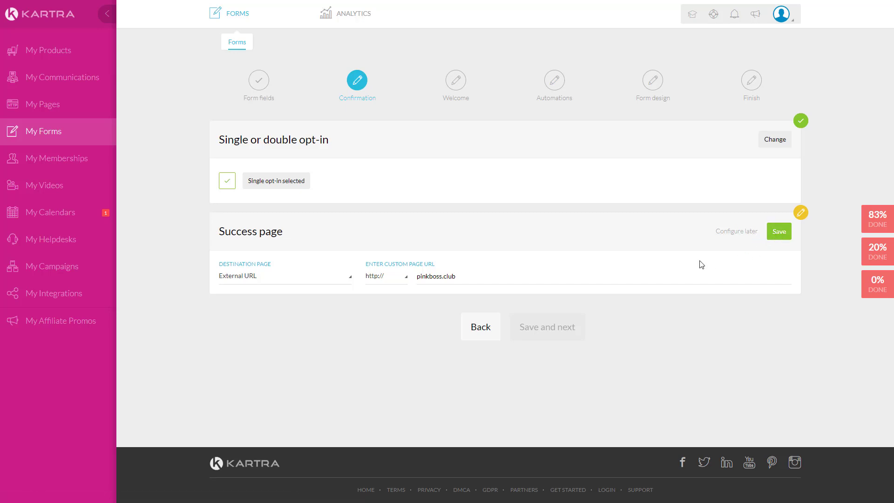
left_click(780, 239)
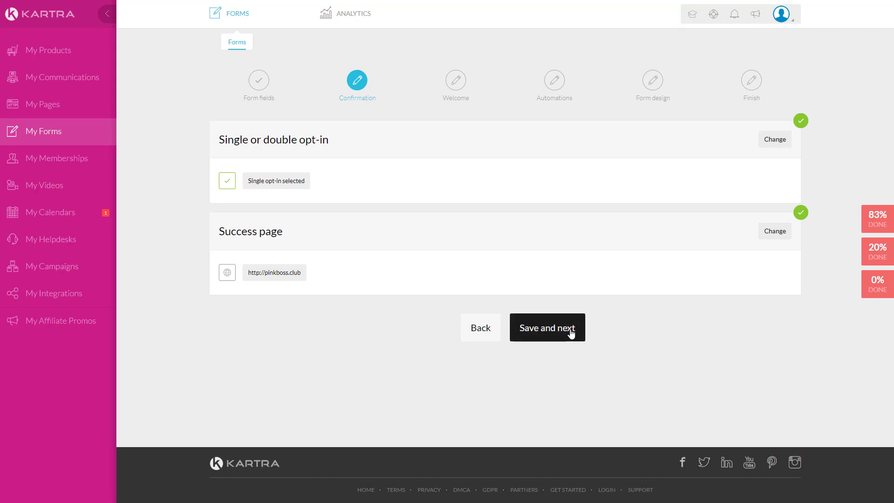
Skip the Welcome and Automations steps without a welcome message or automations.
left_click(572, 335)
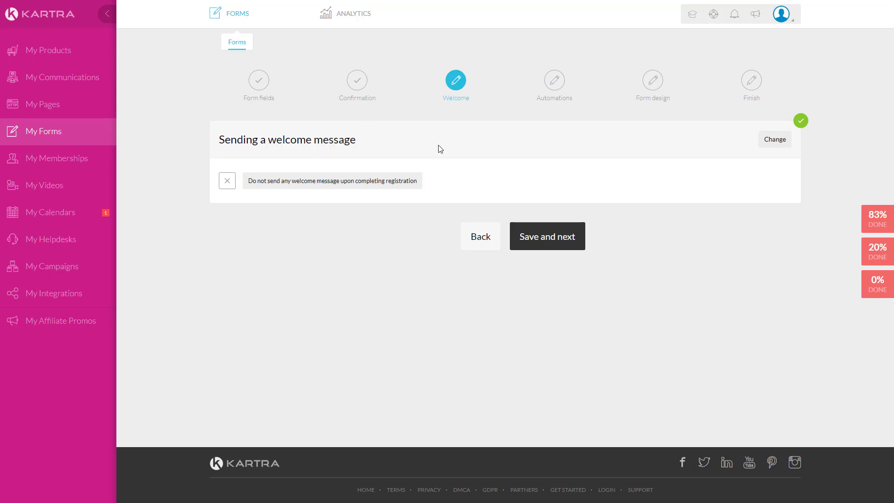
left_click(533, 240)
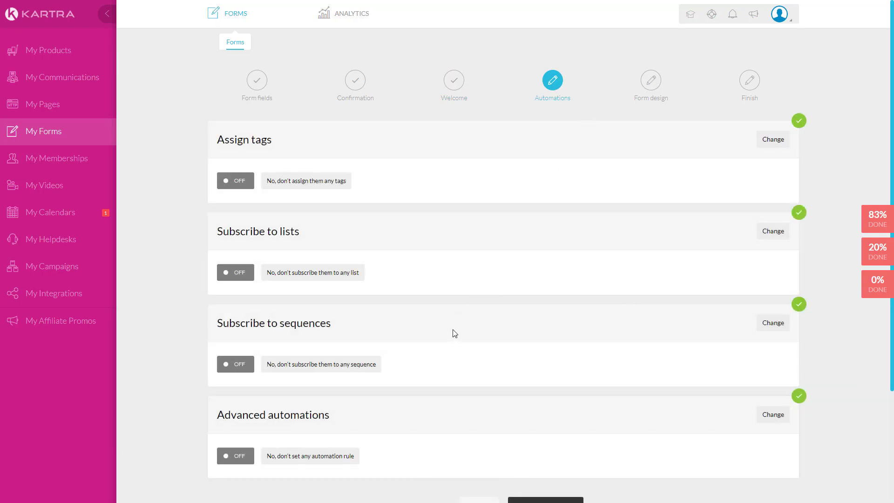
scroll(455, 333, "down", 3)
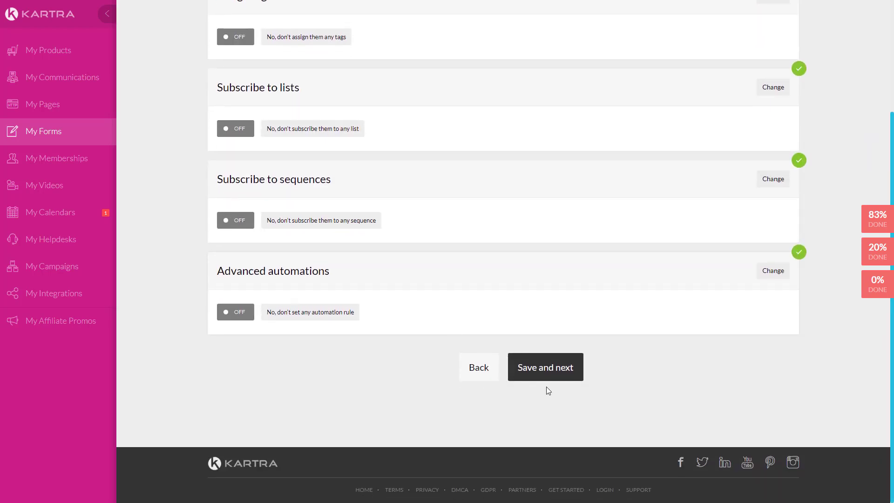
left_click(558, 375)
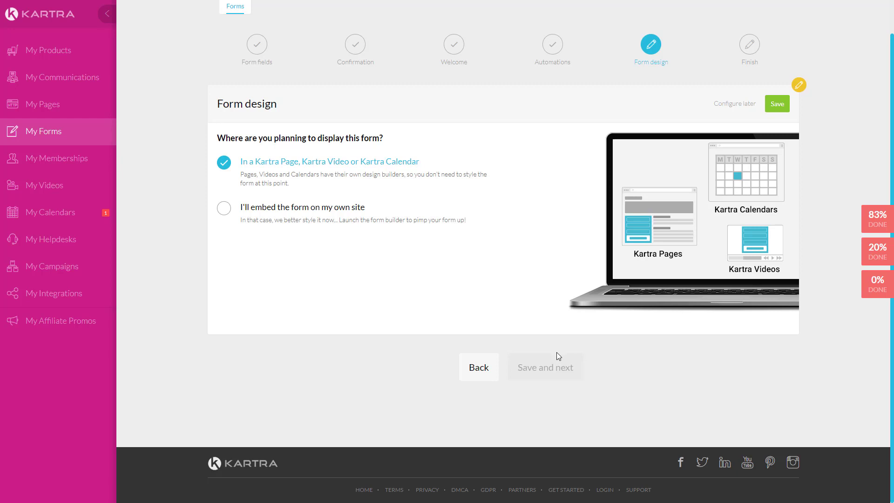
Save the 'In a Kartra Page, Kartra Video or Kartra Calendar' design and finish the form.
scroll(556, 353, "up", 1)
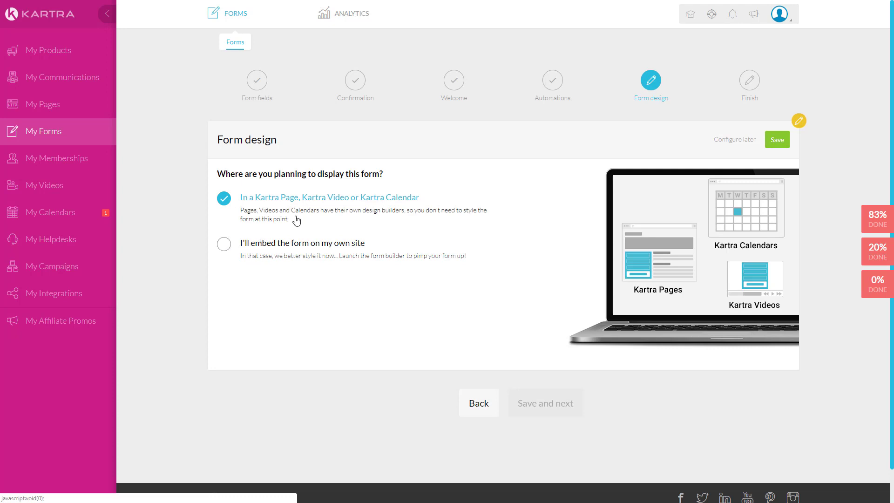
left_click(786, 141)
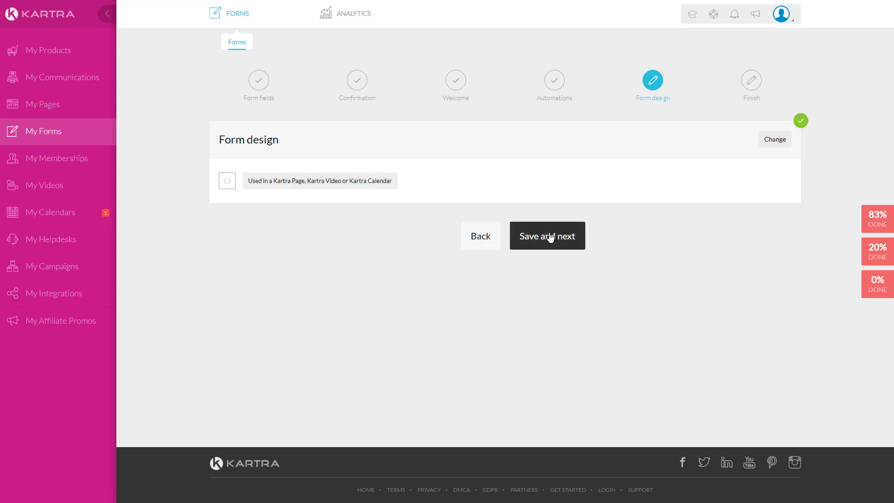
left_click(548, 239)
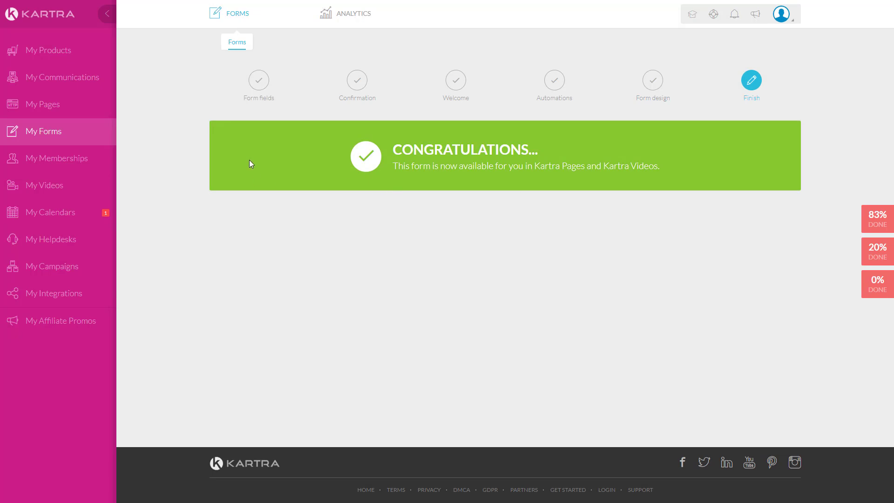
Start a new calendar, preview the class, gym and live event models, then pick Consultant.
left_click(76, 215)
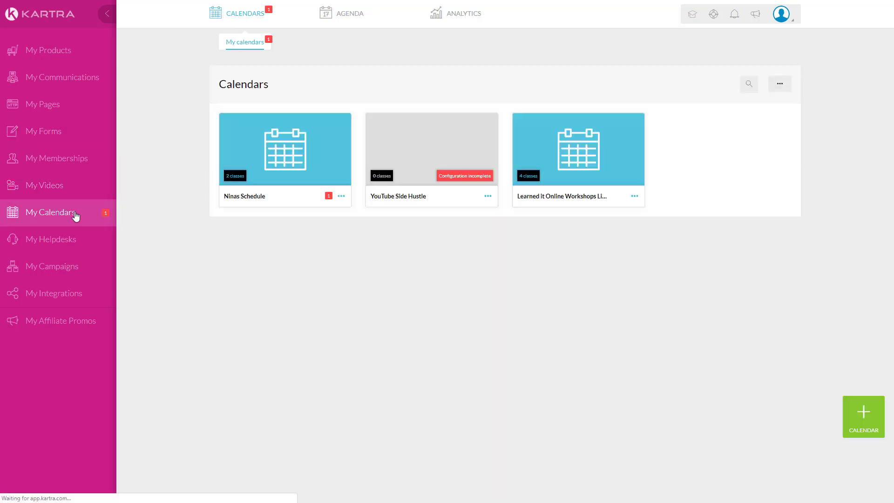
left_click(849, 415)
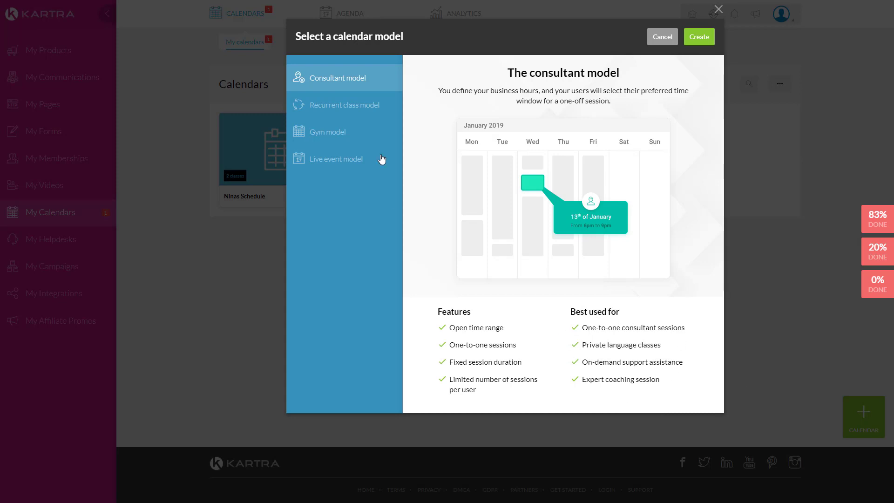
left_click(324, 115)
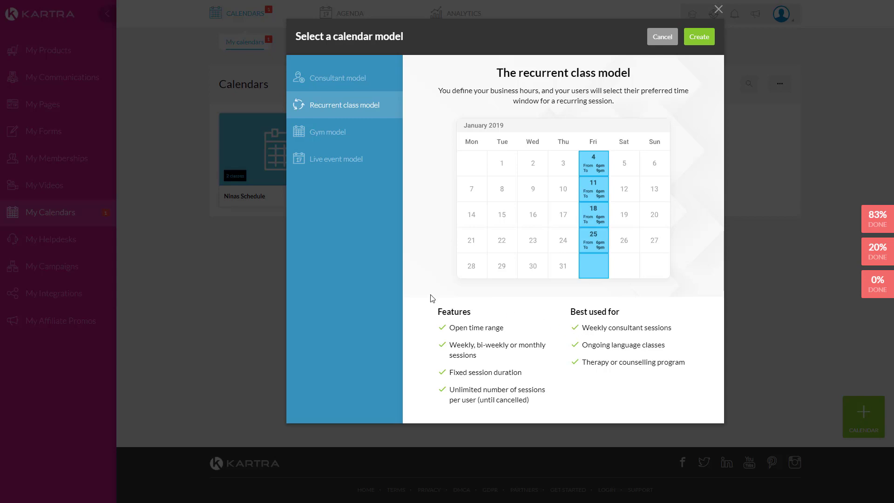
left_click(309, 145)
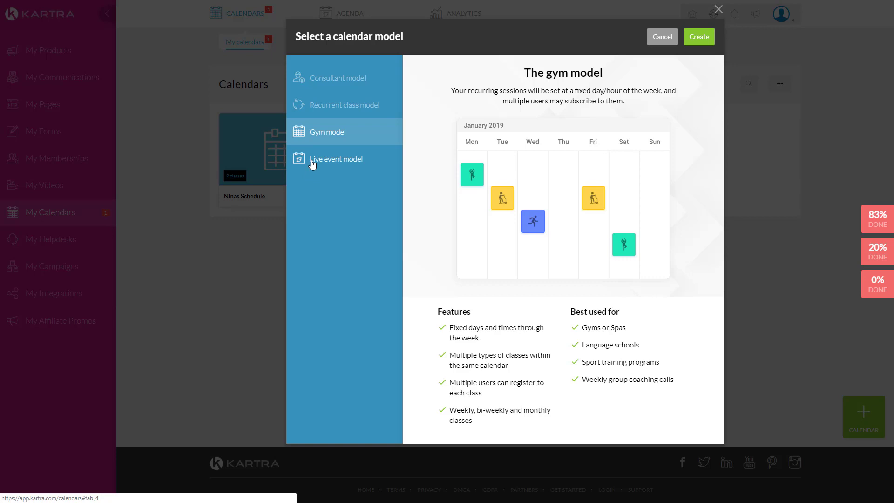
left_click(311, 164)
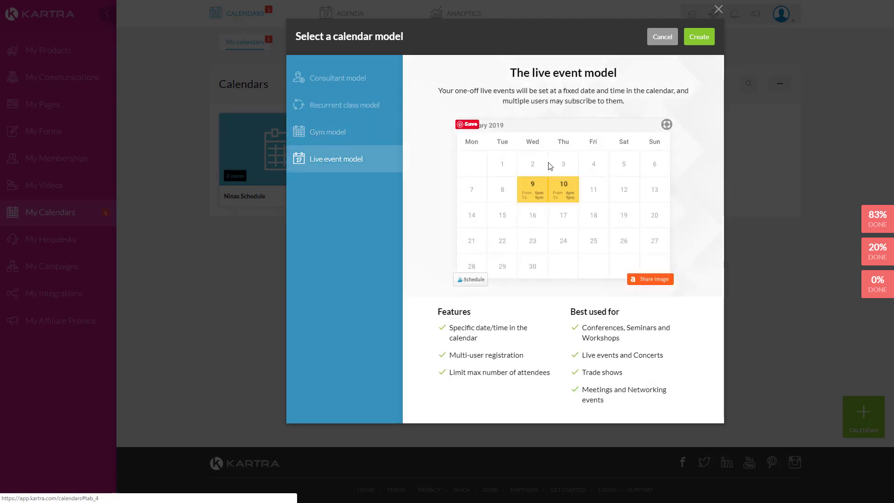
left_click(340, 83)
Create the consultant calendar named 'Socially Nina Calendar'.
left_click(699, 37)
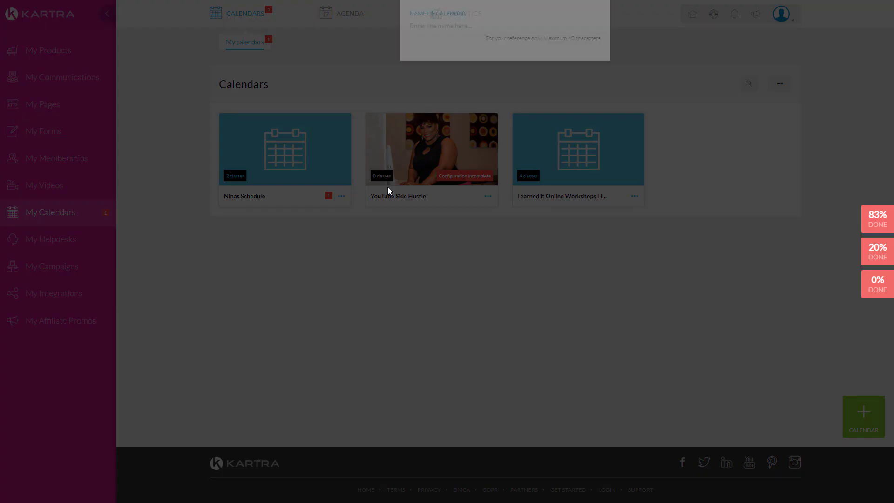
left_click(434, 89)
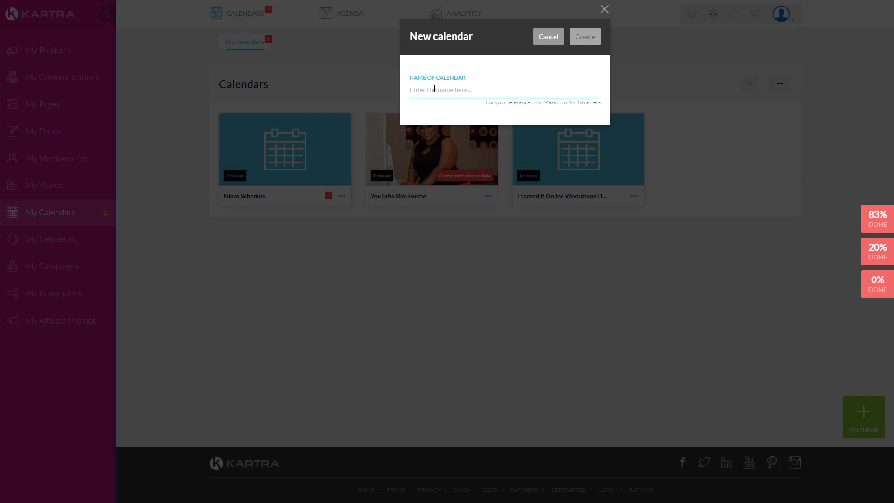
type("socially Nina Calendar")
left_click(412, 90)
key("BackSpace")
type("S")
left_click(579, 44)
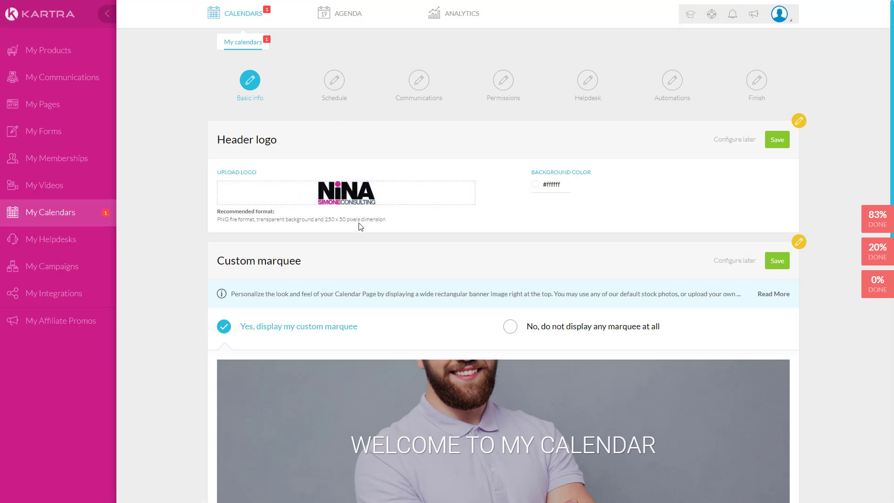
left_click_drag(346, 221, 326, 222)
left_click(618, 222)
left_click(780, 140)
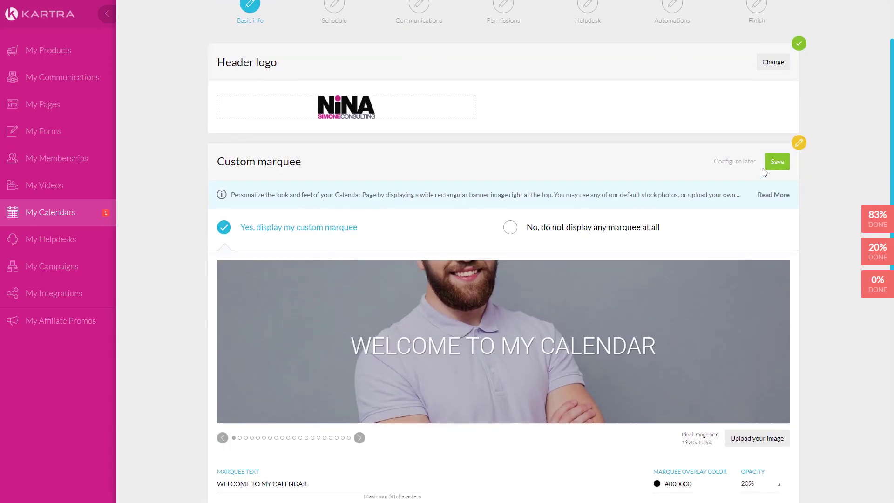
scroll(788, 161, "down", 2)
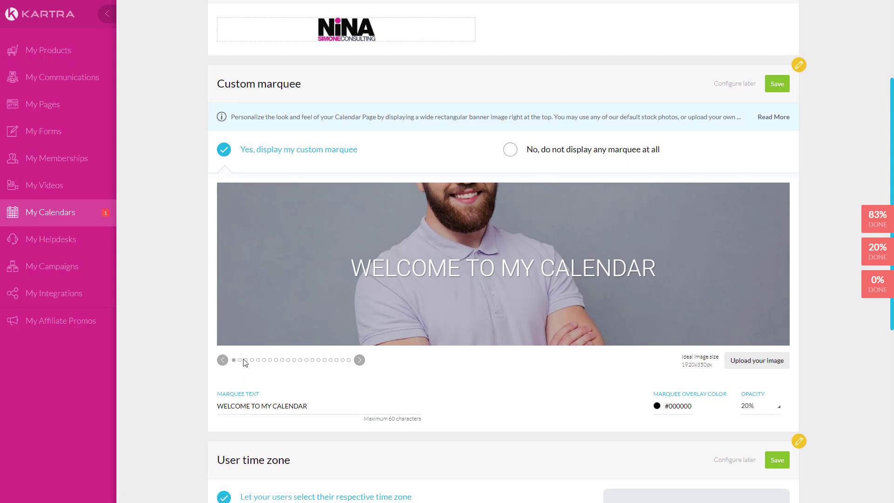
left_click(362, 361)
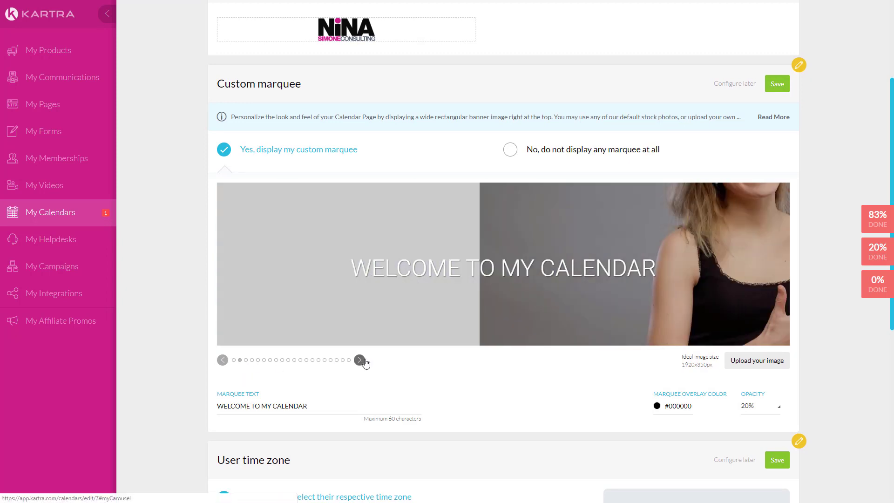
left_click(363, 361)
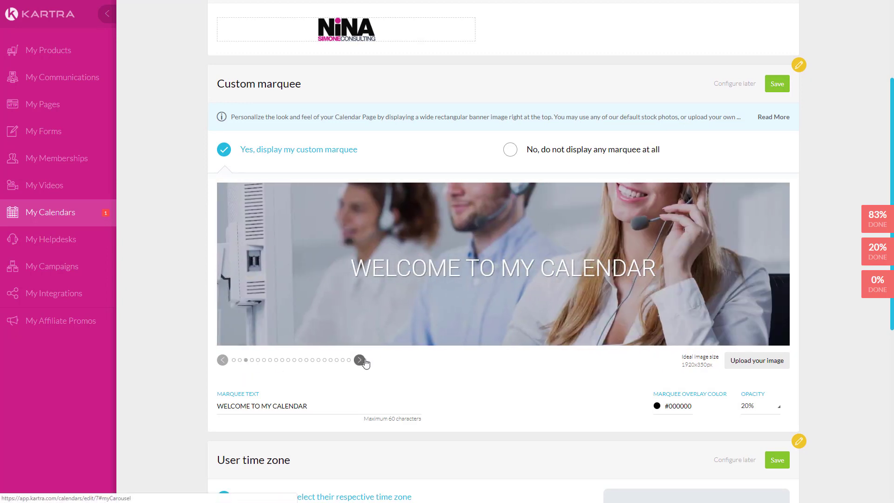
left_click(360, 360)
left_click(360, 360)
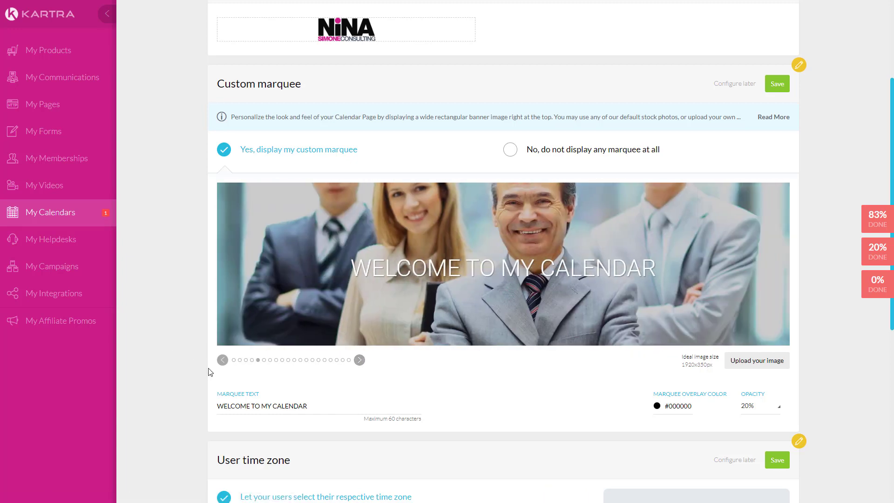
left_click(224, 362)
left_click(224, 362)
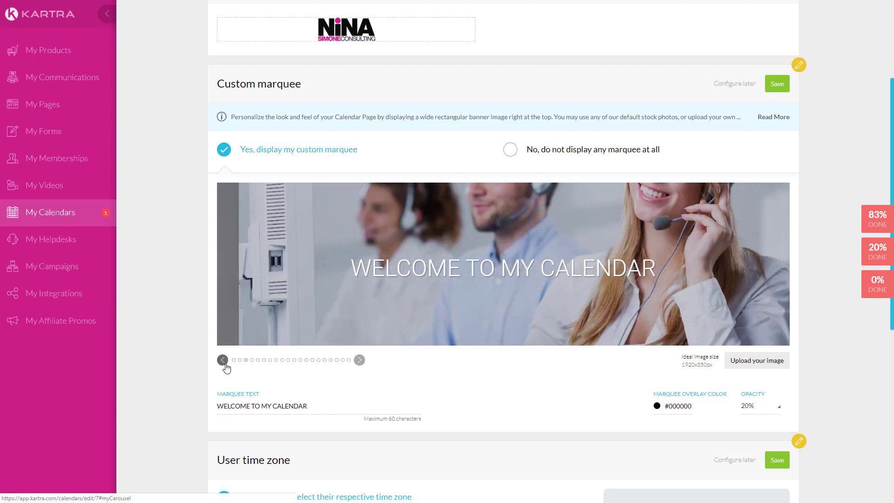
left_click(225, 365)
left_click(225, 366)
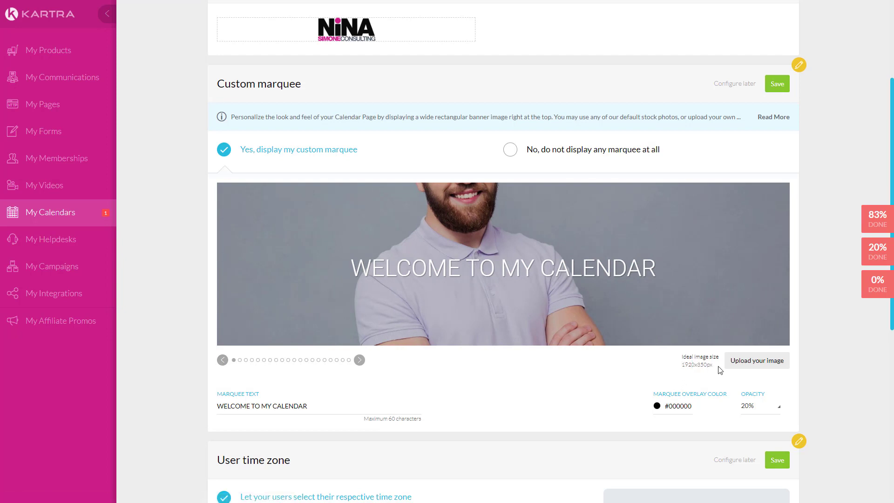
left_click_drag(713, 365, 692, 366)
double_click(683, 368)
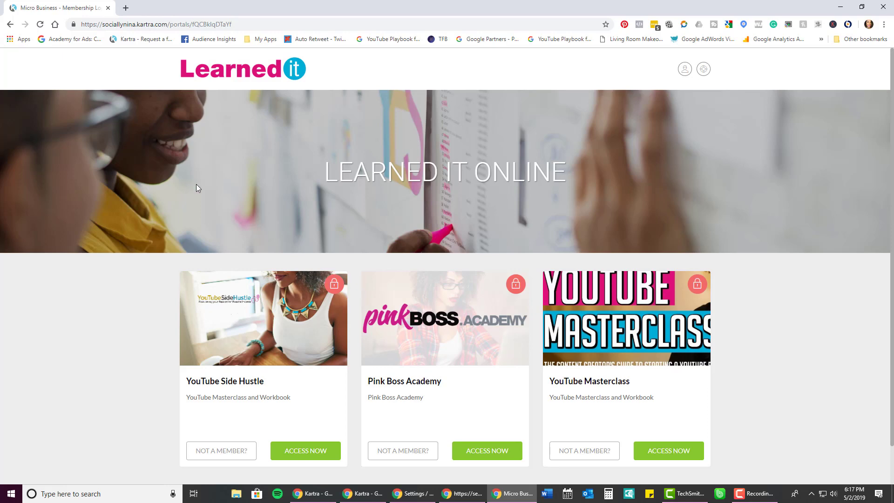
scroll(250, 208, "down", 1)
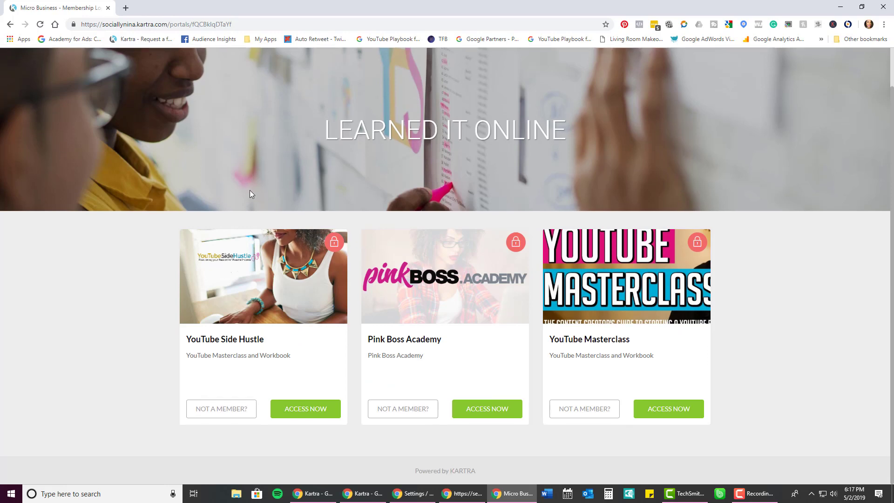
left_click_drag(277, 7, 0, 75)
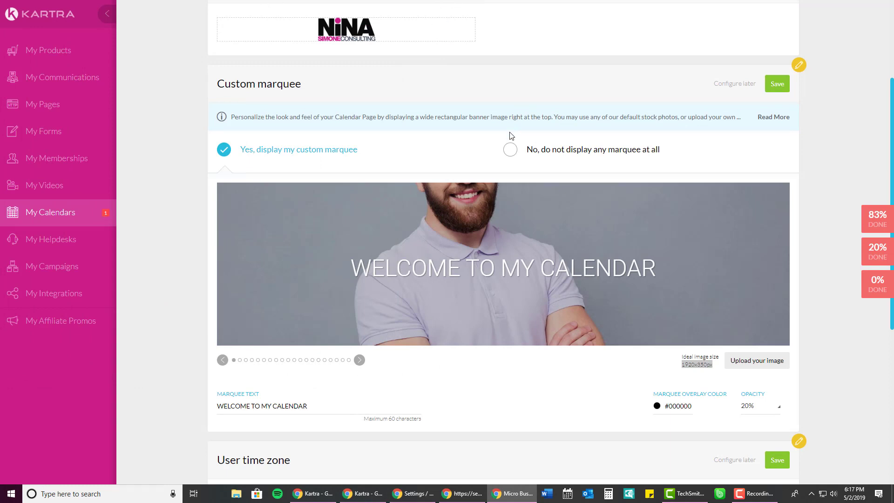
Save 'Yes, display my custom marquee' and the User time zone, then continue to Schedule.
left_click(510, 155)
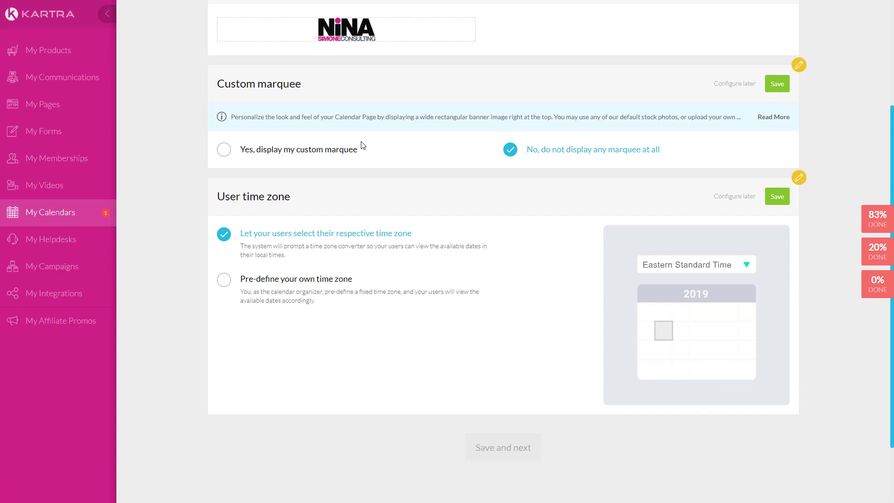
left_click(775, 84)
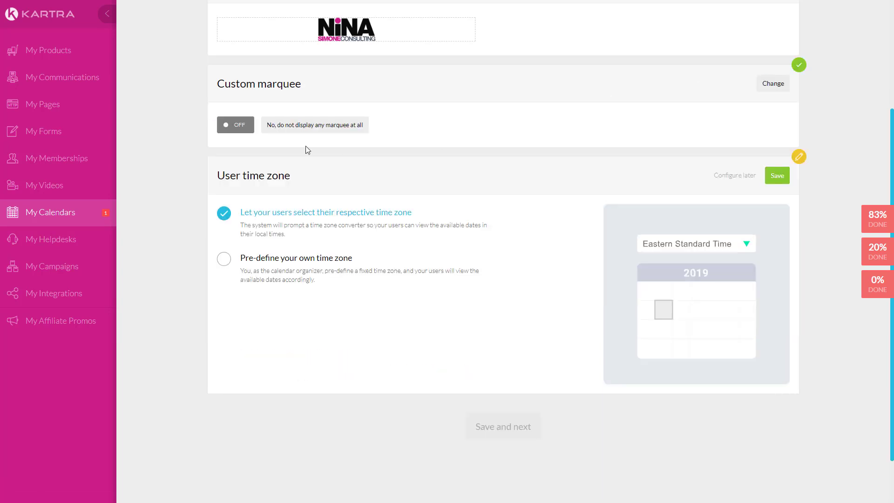
left_click(765, 84)
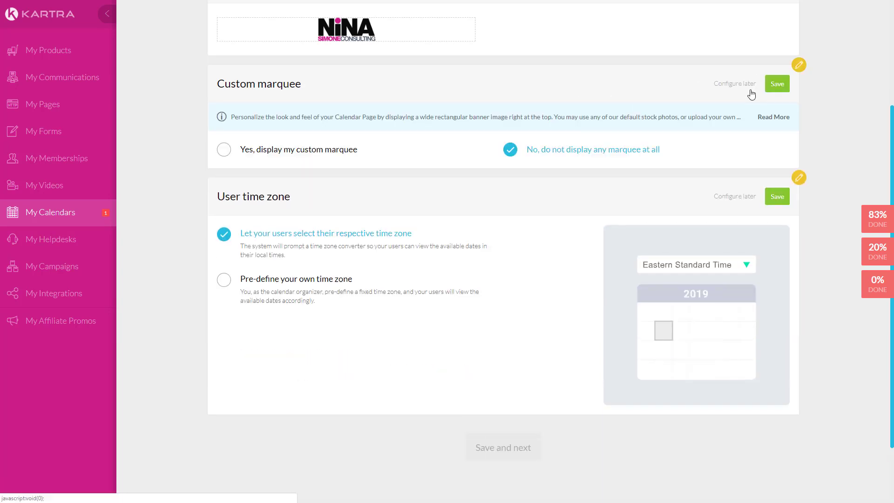
left_click(271, 152)
left_click(777, 85)
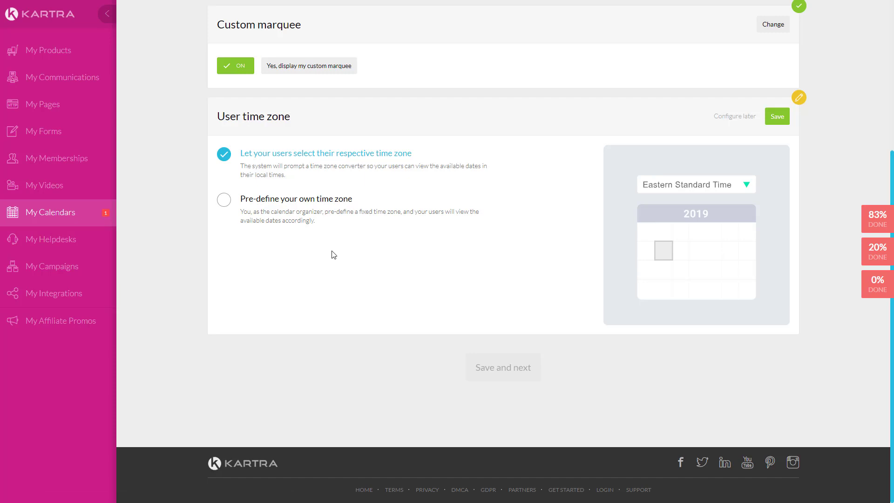
left_click(778, 119)
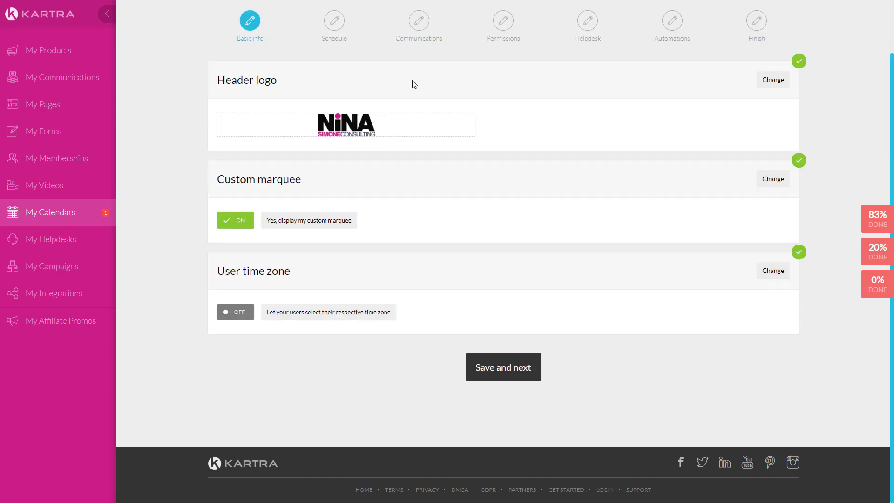
left_click(524, 375)
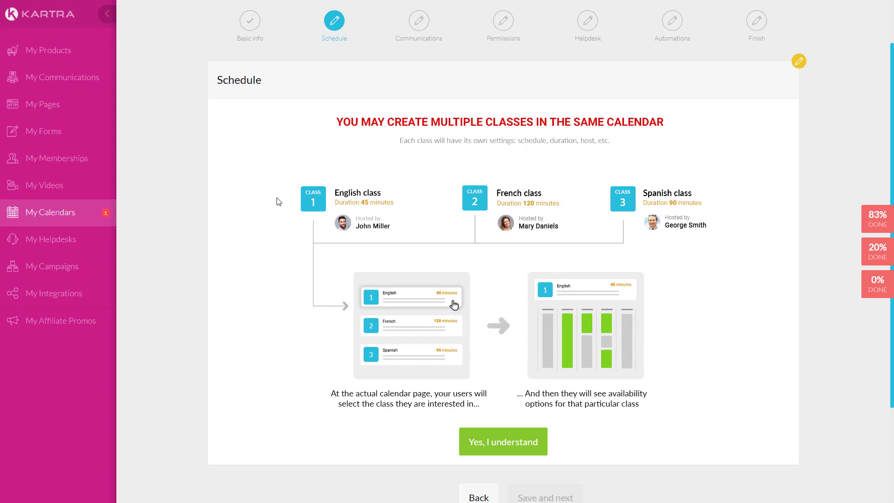
Dismiss the Schedule intro slides to reach the empty Class 1 form.
left_click(523, 444)
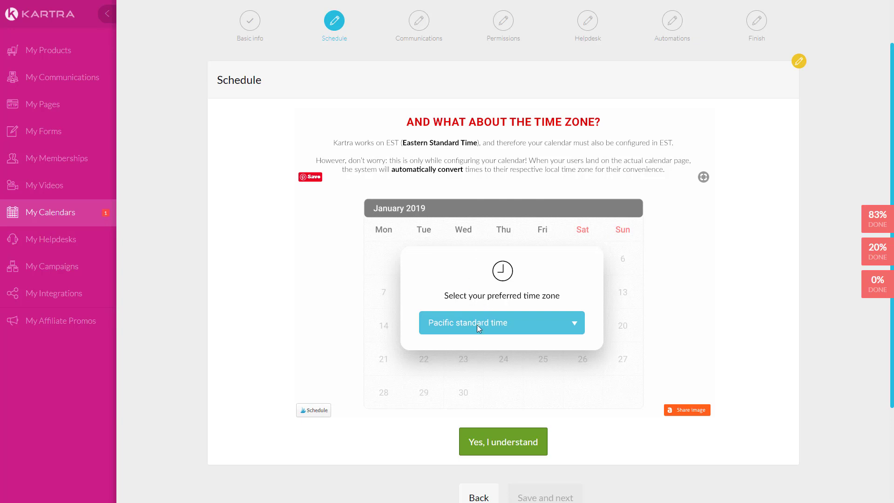
left_click(503, 442)
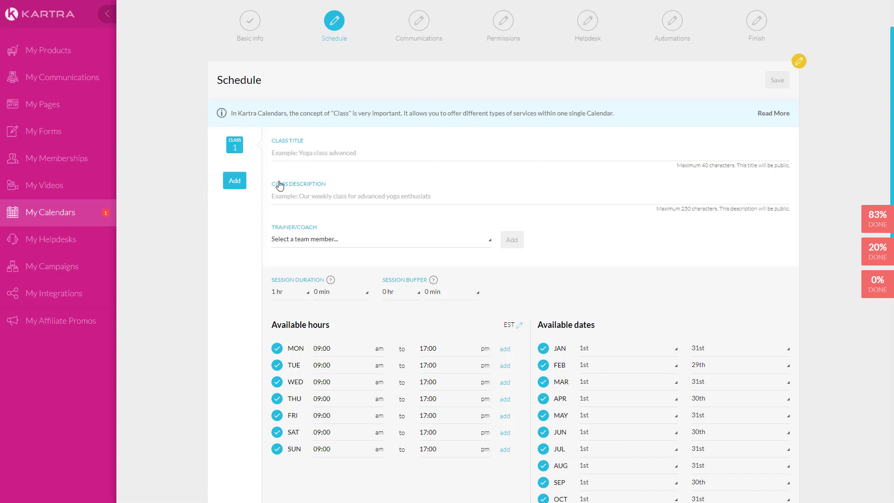
Title the class Discovery Call, describe it 'blah blah blah' and add the account owner as coach.
left_click(294, 156)
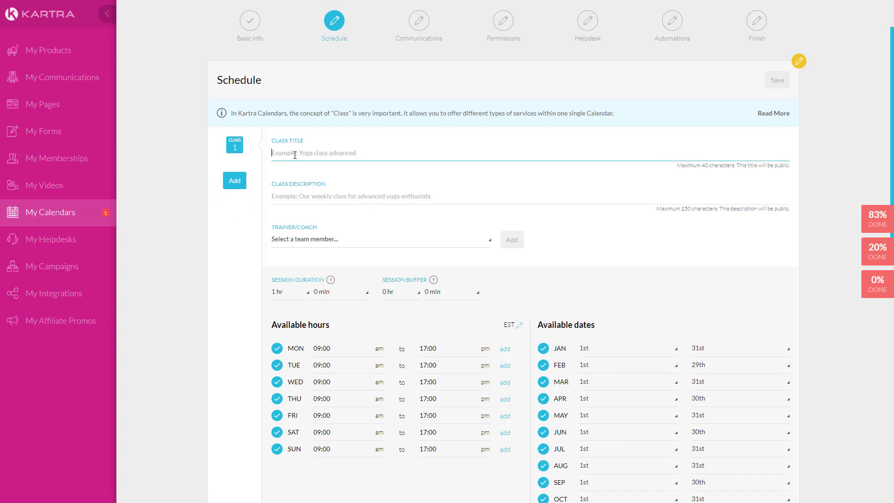
type("Discovery Call")
left_click(292, 198)
type("https://www.learnedit.site/bookme")
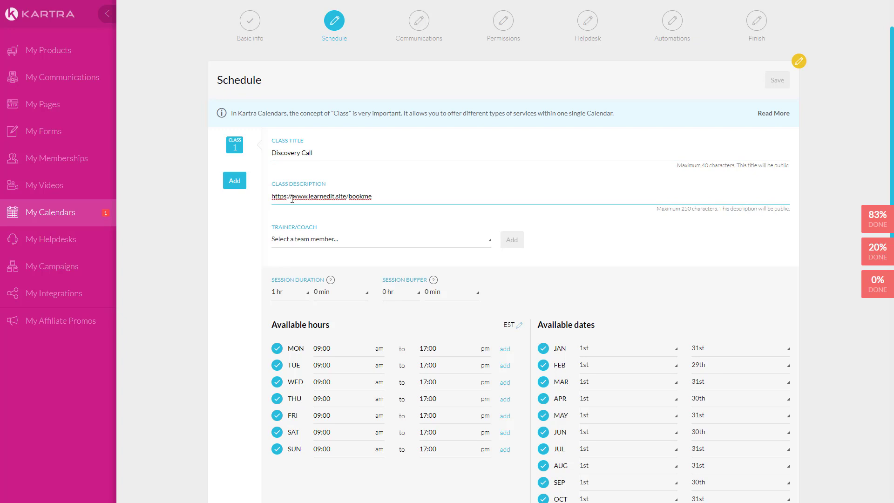
key("ctrl+a")
type("blah blah blah")
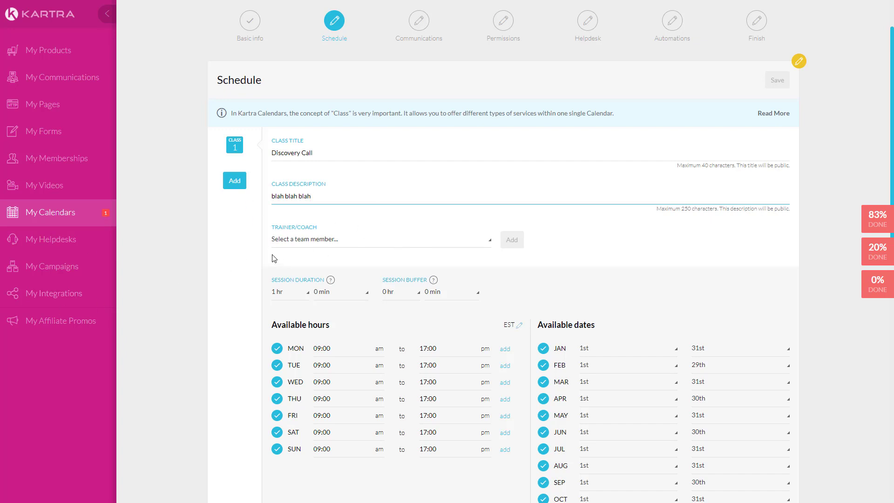
key("Tab")
key("Down")
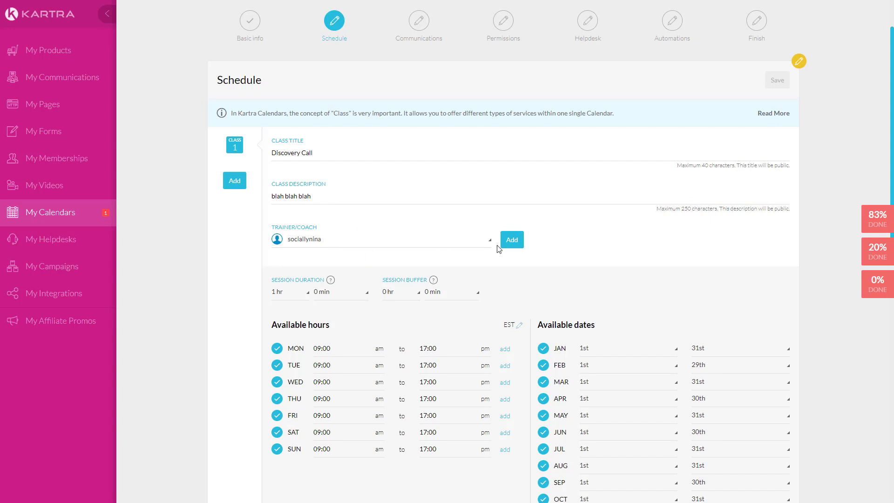
left_click(511, 243)
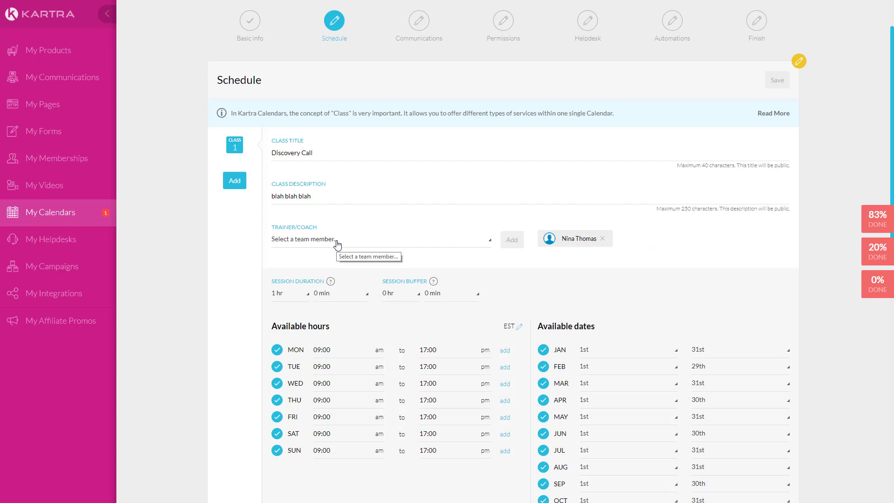
Set the session duration to 0 hr 20 min with a 10-minute session buffer.
scroll(337, 244, "down", 2)
left_click(284, 217)
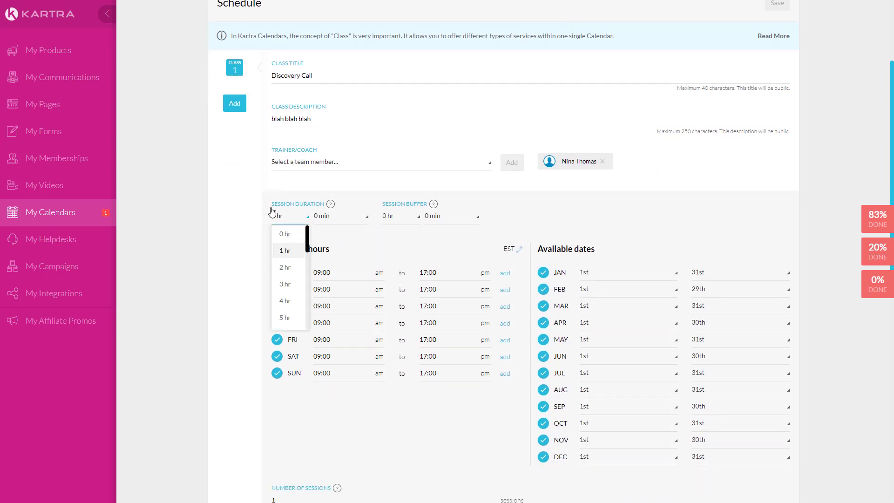
left_click(285, 236)
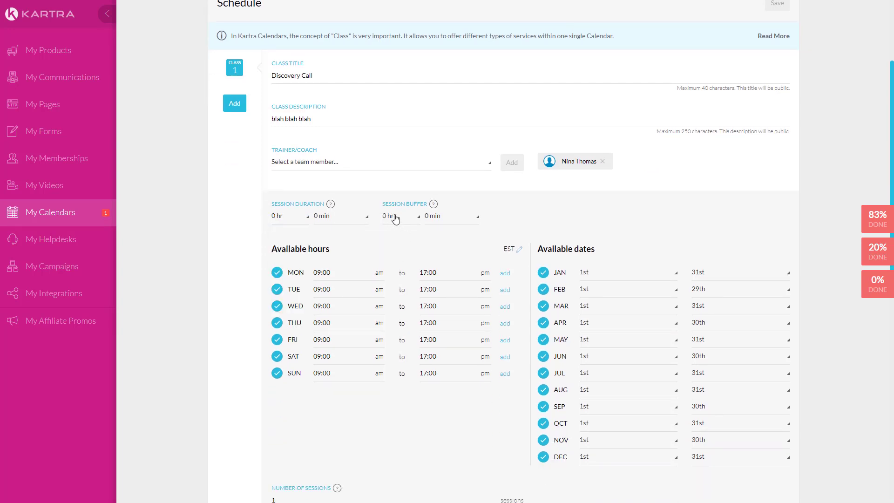
left_click(325, 221)
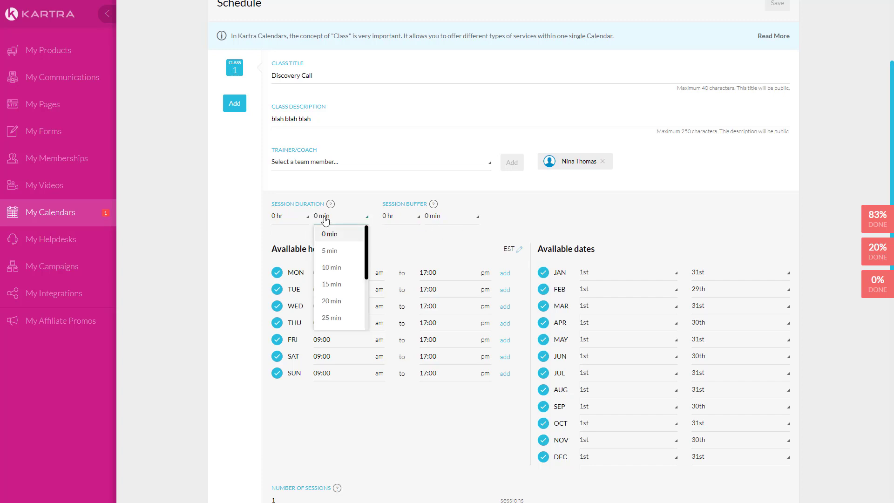
left_click(328, 301)
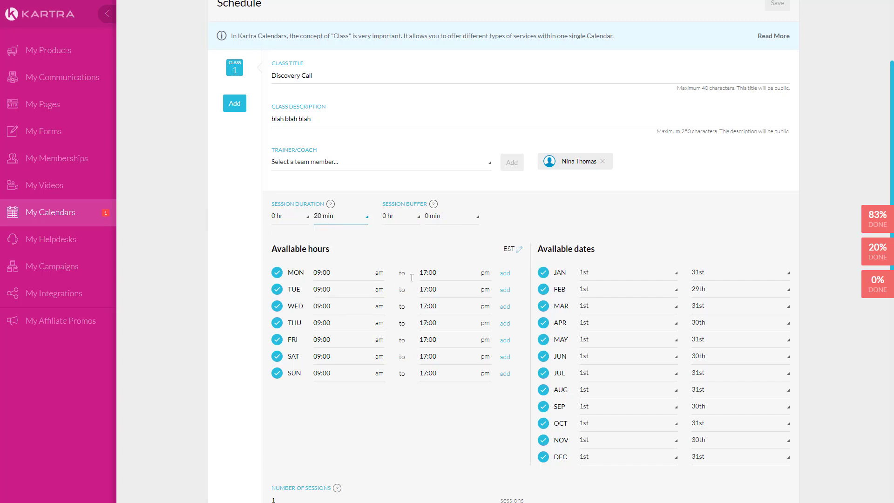
left_click(429, 220)
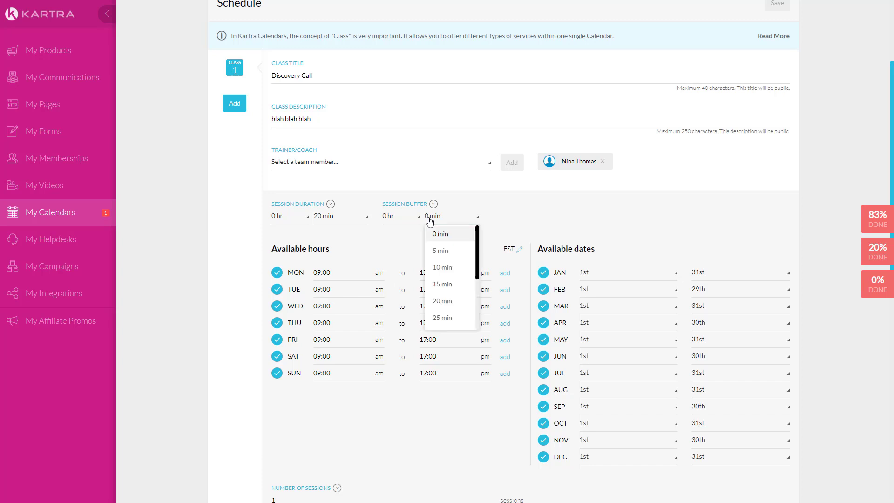
left_click(441, 269)
double_click(565, 215)
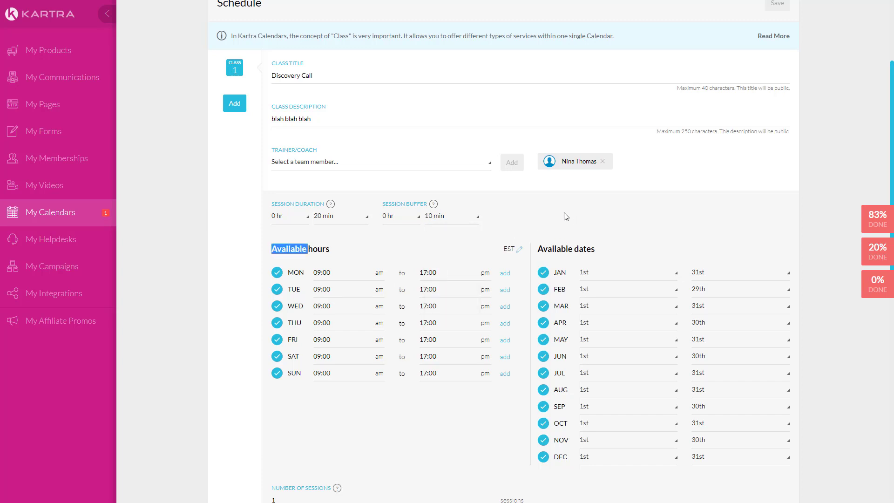
scroll(565, 217, "down", 3)
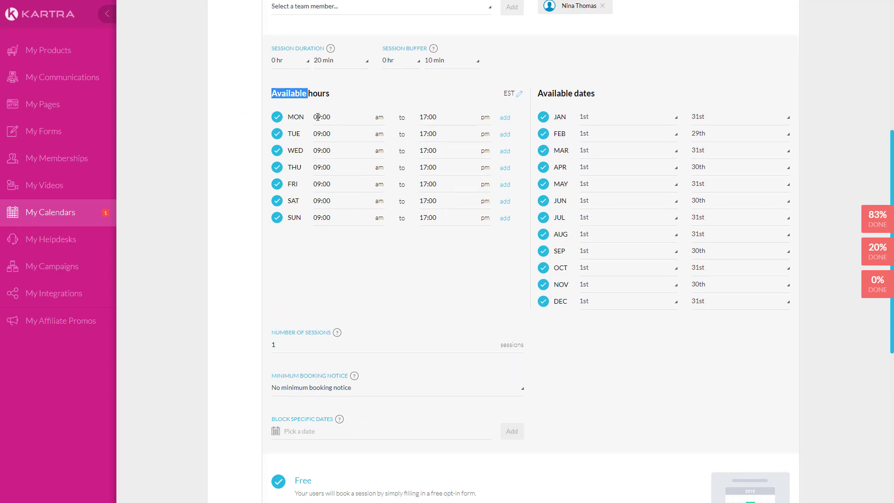
left_click_drag(318, 117, 323, 117)
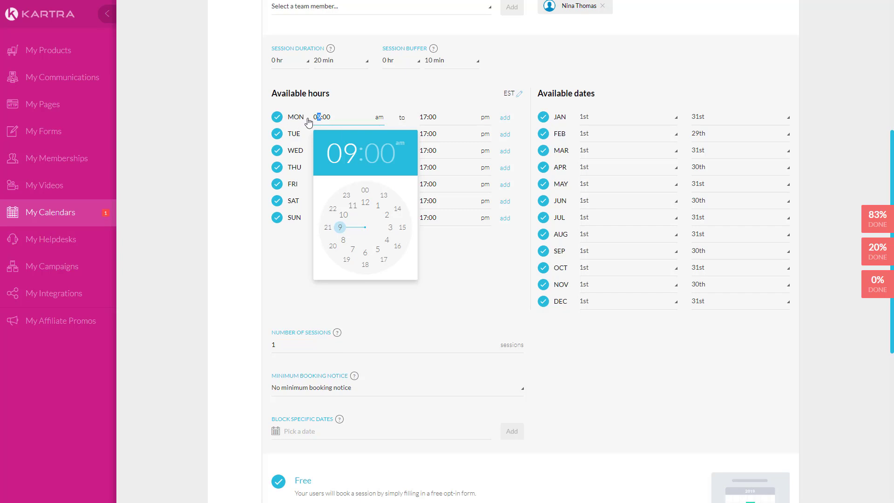
Change Monday's available hours to start at 12:30 pm and end at 04:30.
left_click(365, 203)
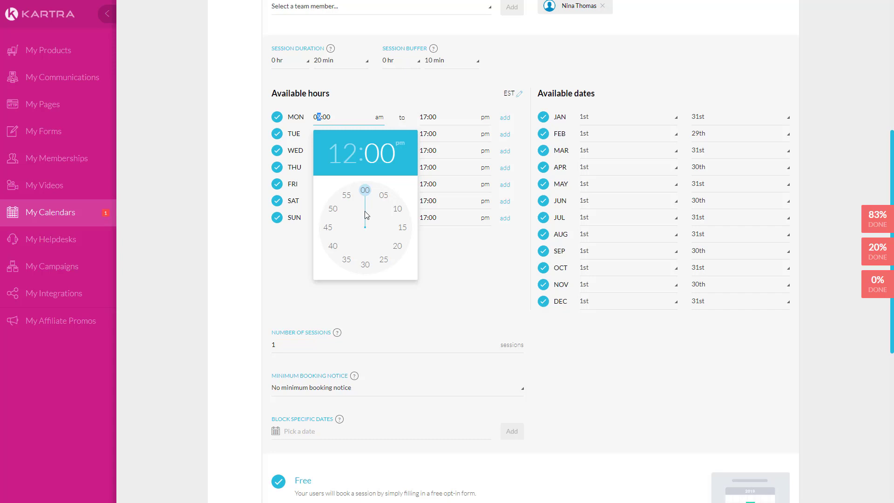
left_click(365, 265)
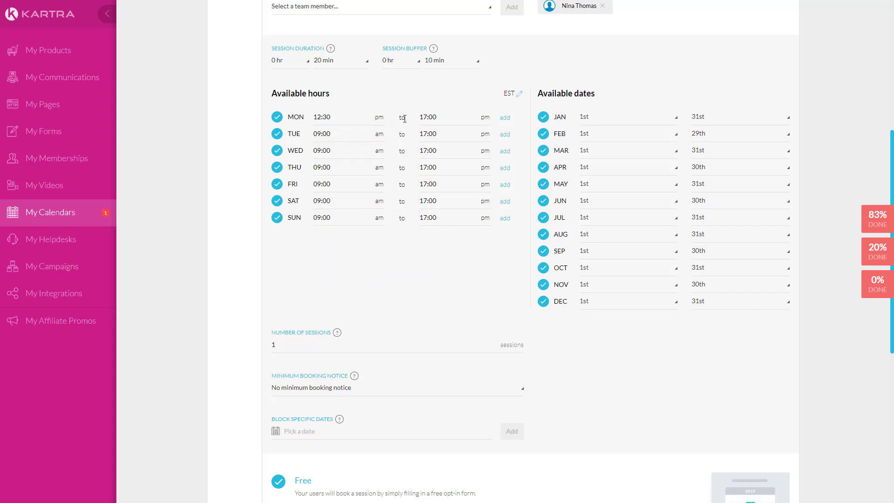
left_click(425, 118)
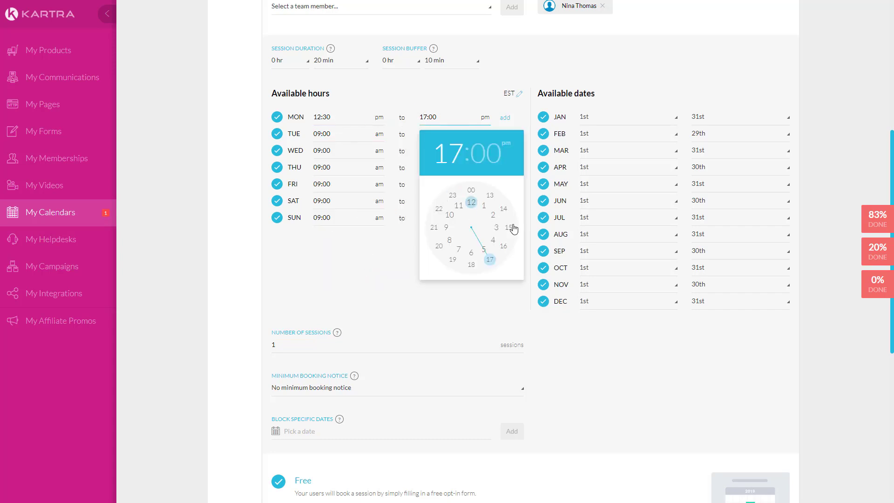
left_click(492, 241)
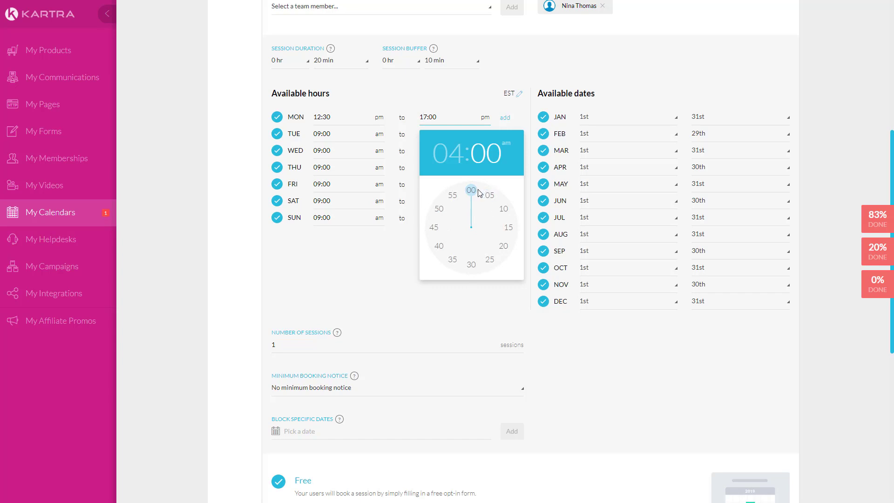
left_click(472, 265)
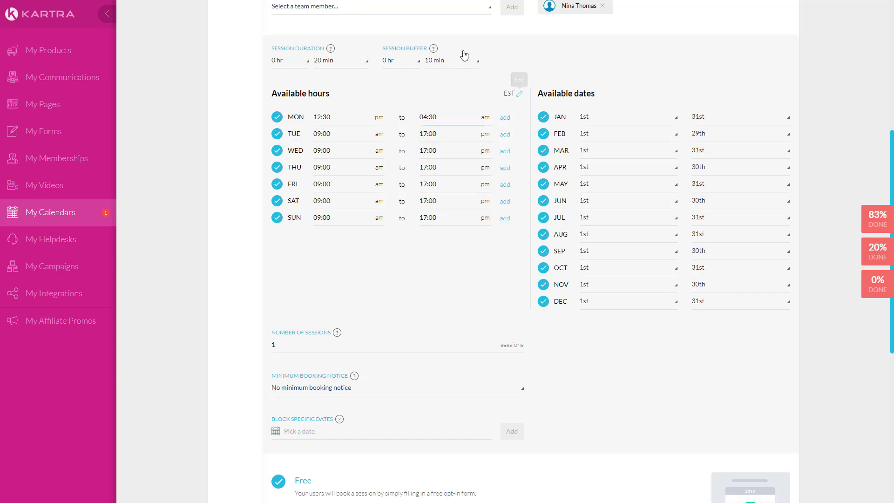
Add a second Monday time slot and change the first slot's end to 17:30.
left_click(503, 121)
left_click(317, 134)
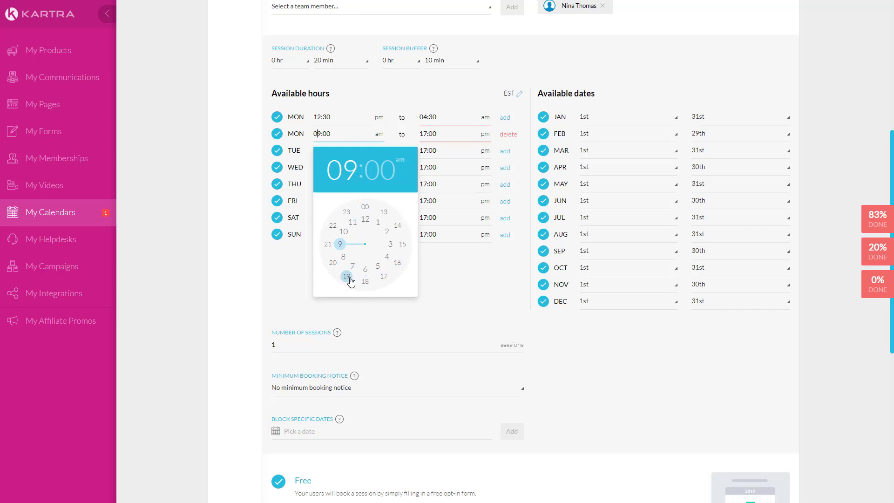
left_click(365, 281)
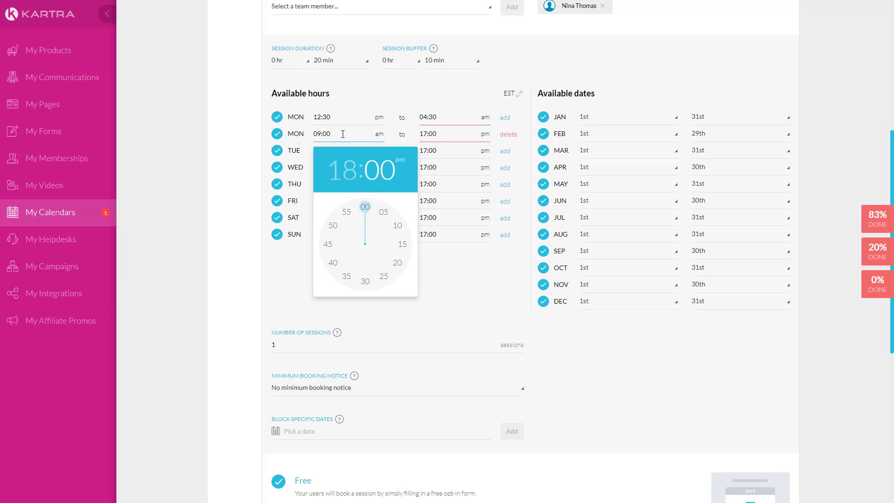
left_click(365, 207)
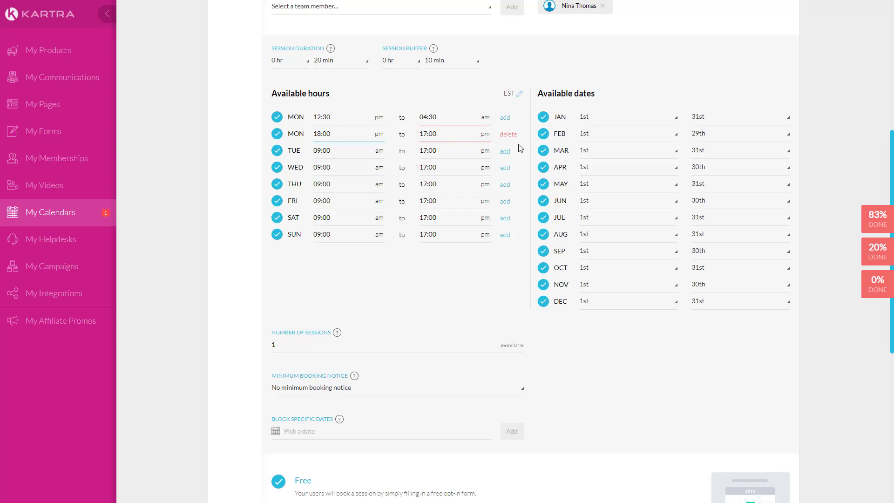
left_click(450, 117)
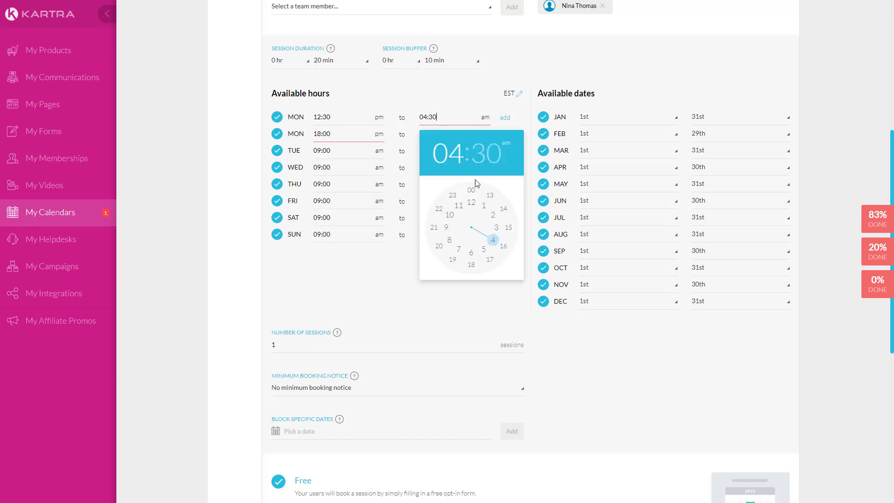
left_click(490, 259)
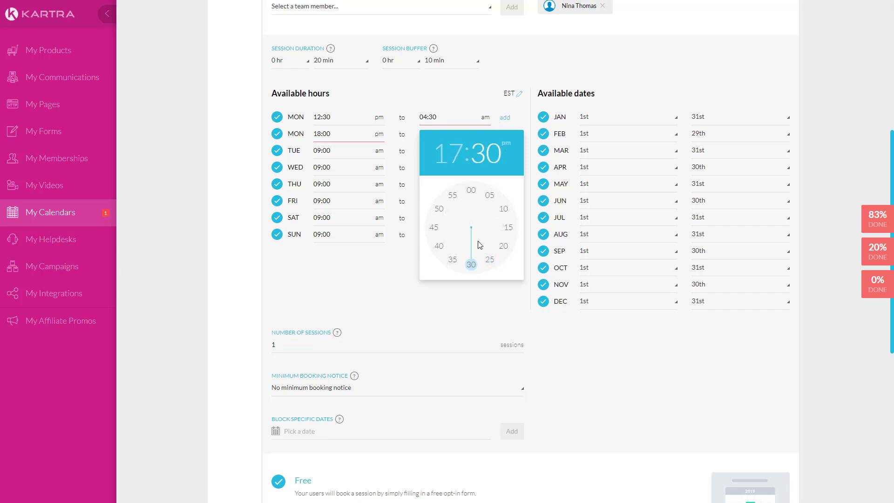
left_click(471, 264)
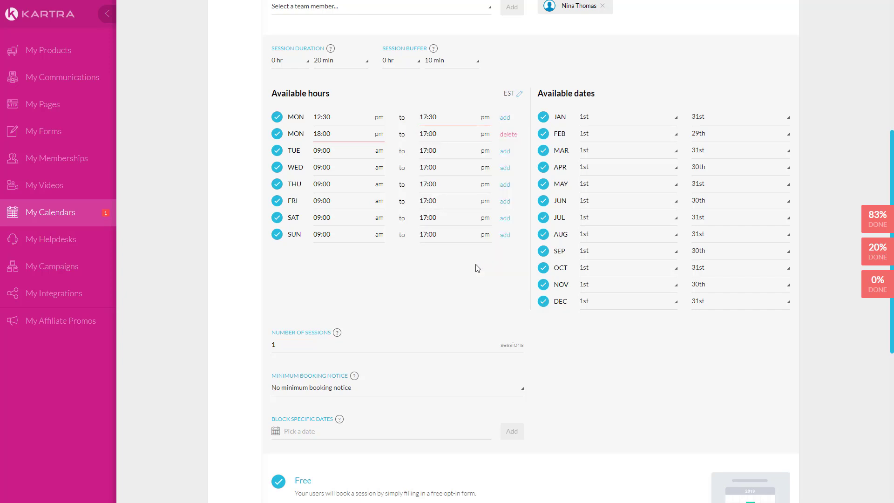
Set the second Monday slot to run from 21:00 to 22:00.
left_click(319, 134)
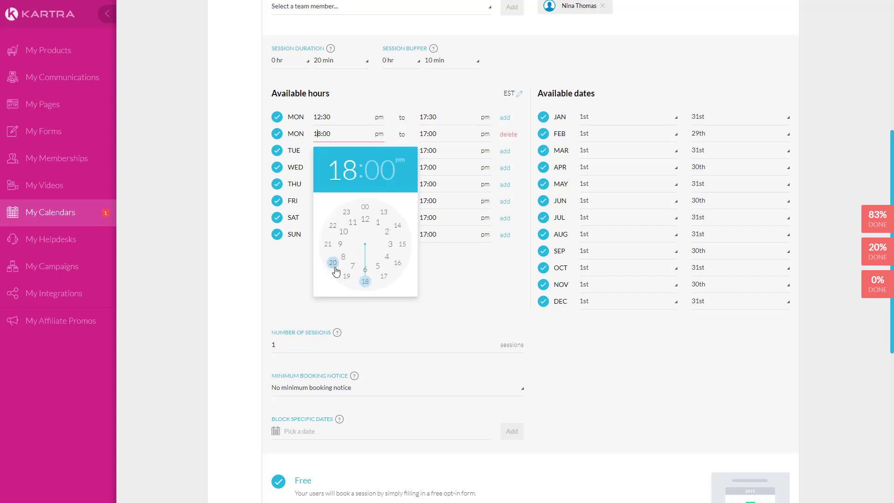
left_click(327, 244)
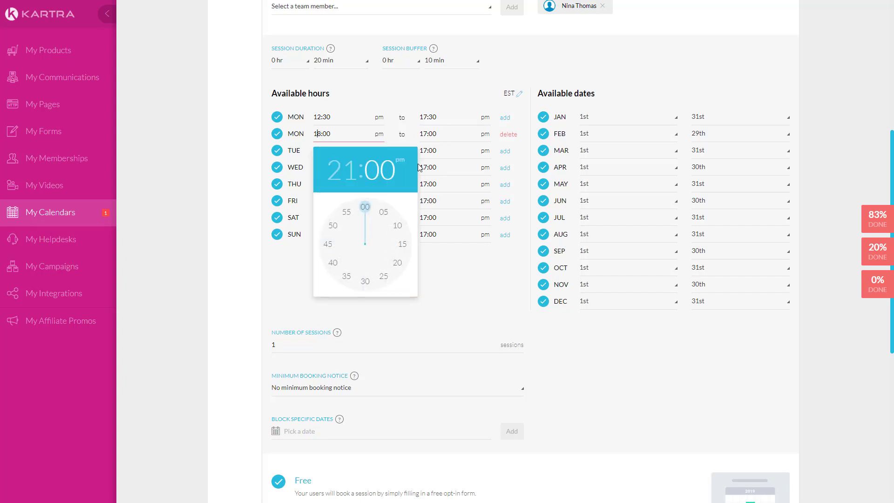
left_click(365, 207)
left_click(429, 137)
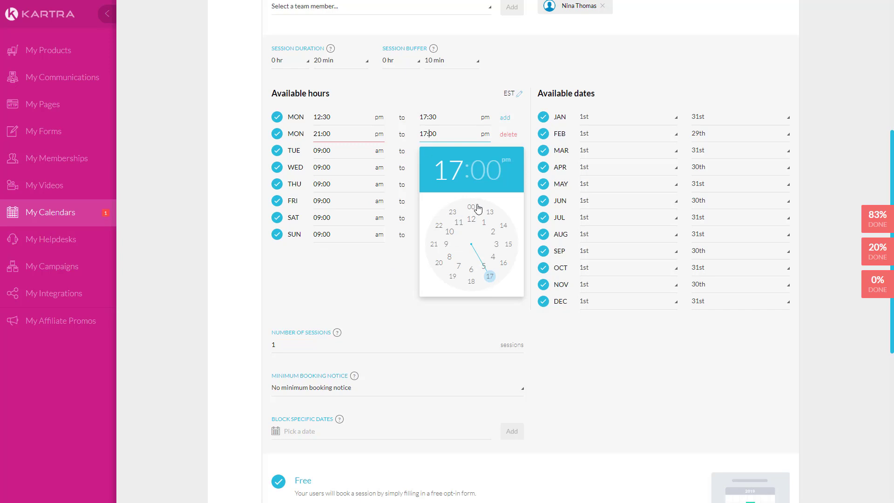
left_click(439, 225)
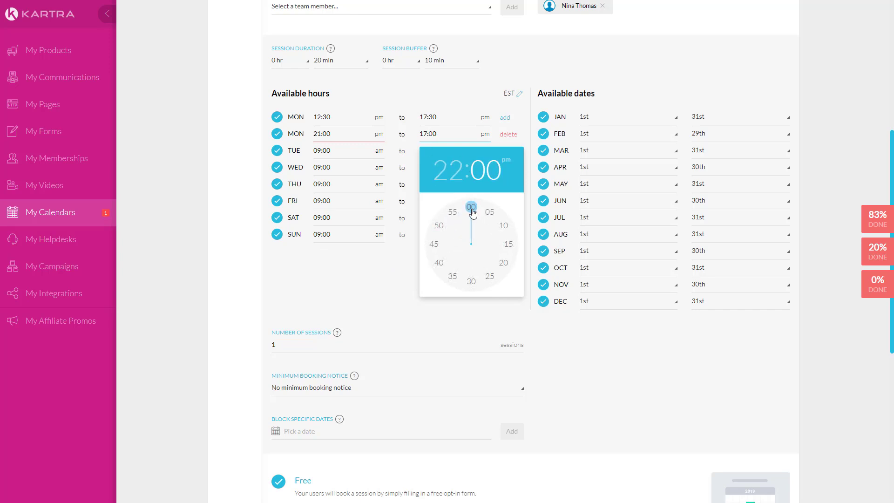
left_click(471, 207)
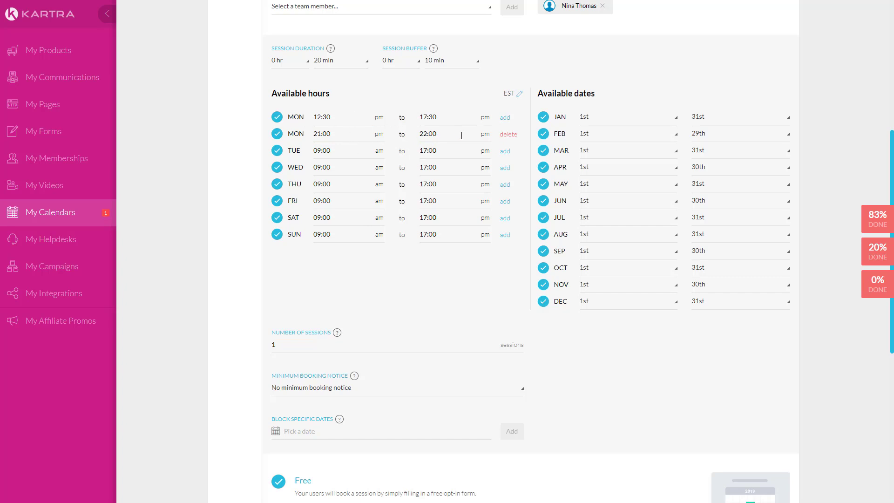
Switch off availability for Friday, Saturday and Sunday.
left_click(276, 200)
left_click(277, 217)
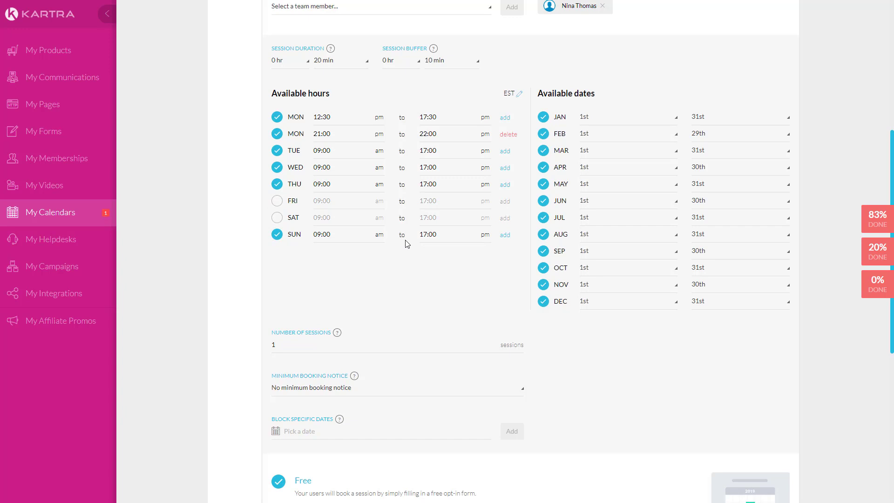
left_click(277, 235)
left_click(277, 235)
Add 14 May, 24 May and 13 May 2019 as blocked dates.
scroll(582, 121, "down", 3)
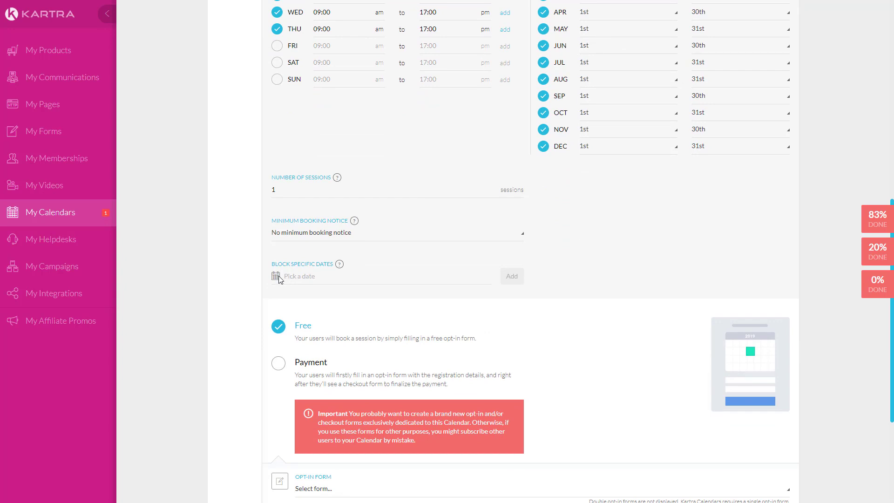
left_click(317, 273)
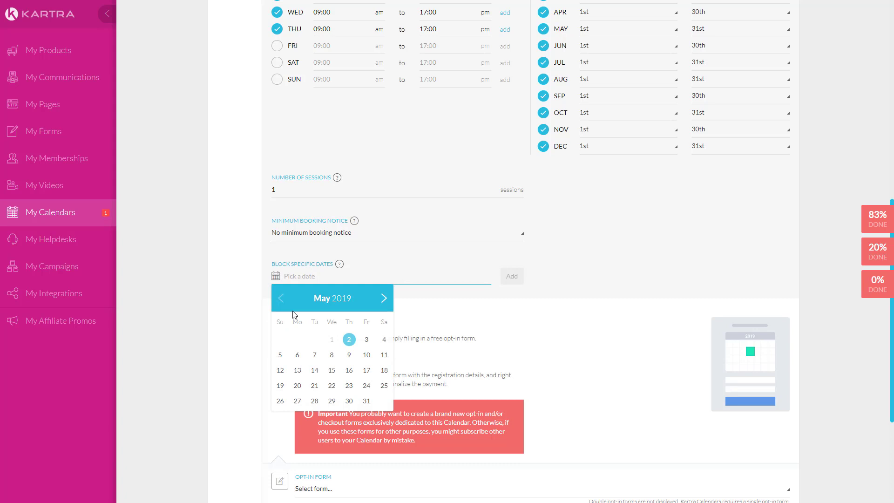
left_click(317, 371)
left_click(510, 276)
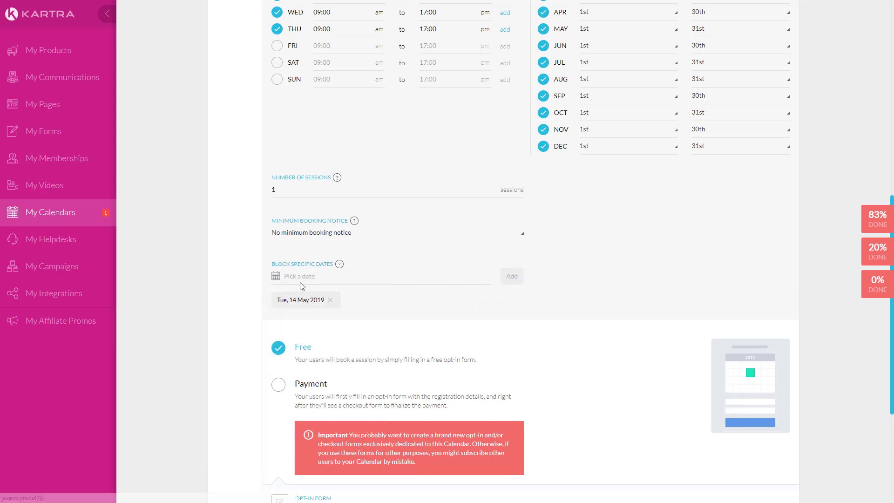
left_click(300, 279)
left_click(369, 384)
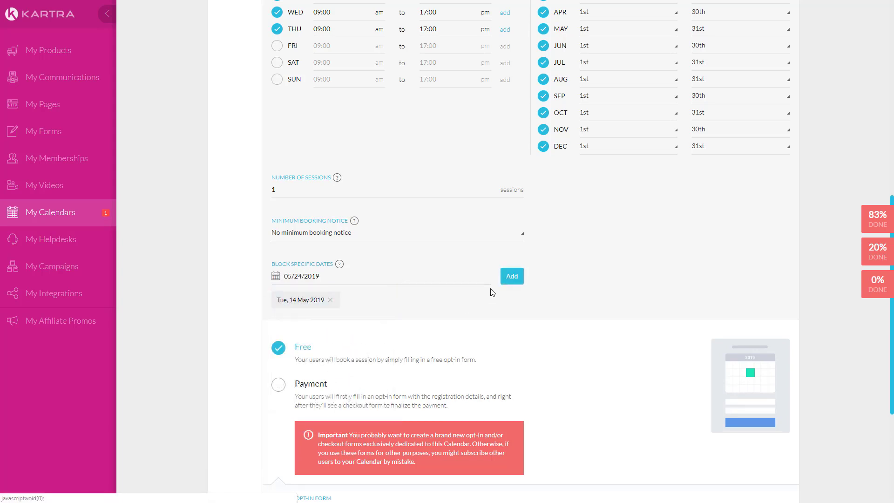
left_click(511, 276)
left_click(322, 280)
left_click(297, 371)
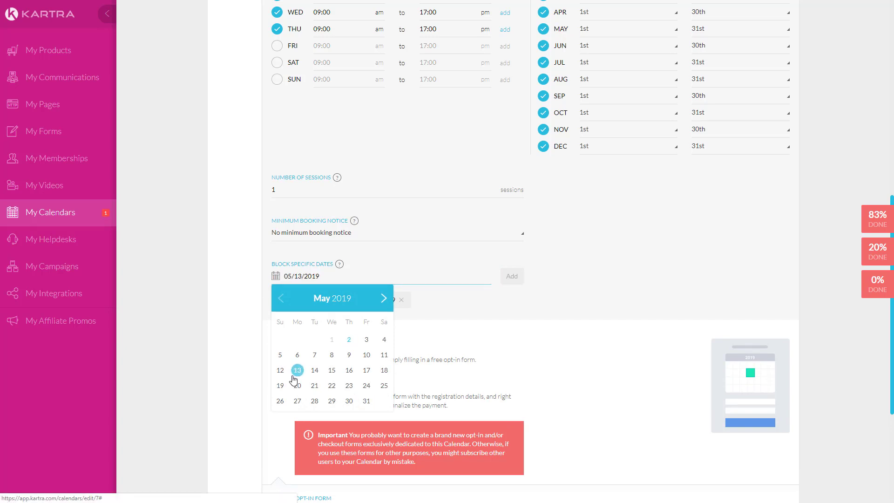
left_click(512, 278)
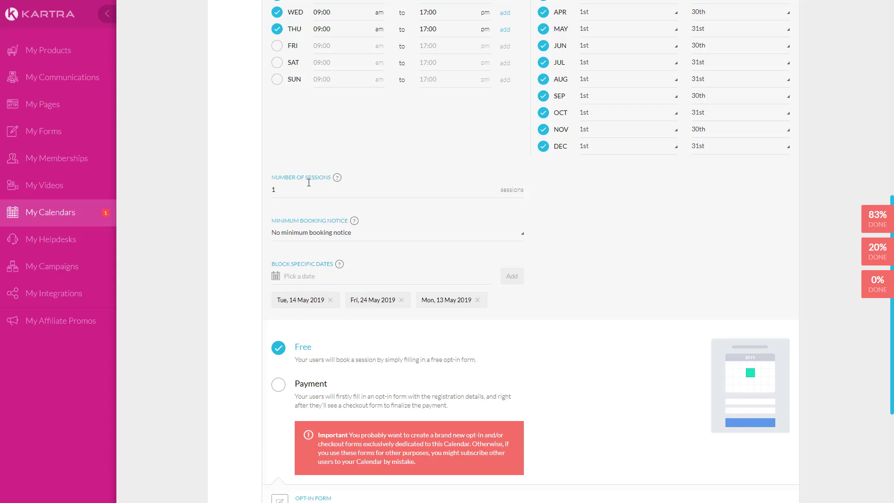
Set the minimum booking notice to 'Don't allow bookings within the next 2 days'.
left_click(307, 235)
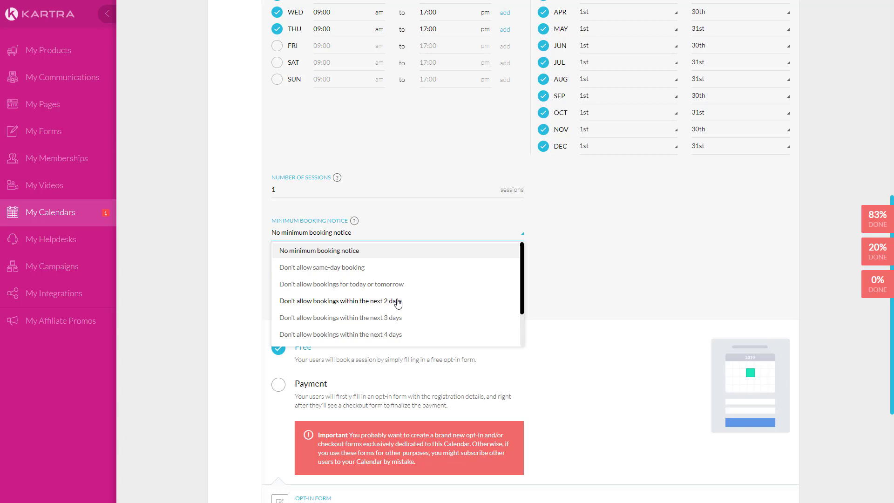
left_click(387, 301)
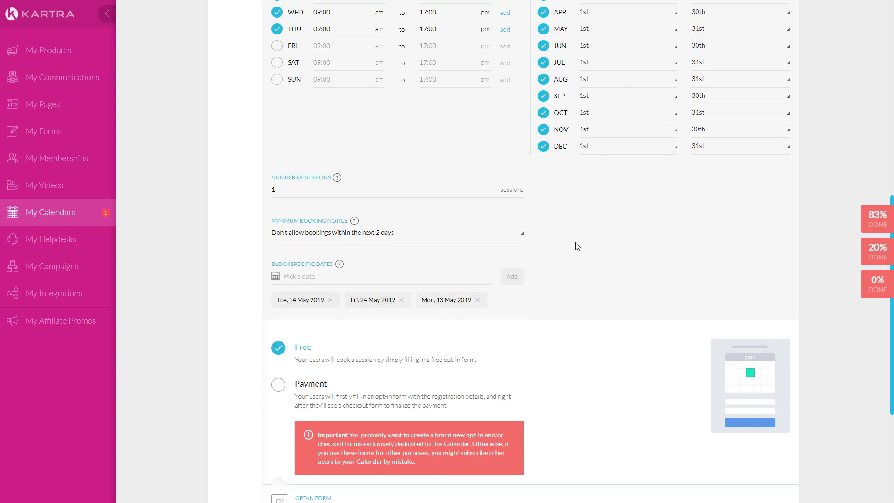
scroll(577, 247, "down", 2)
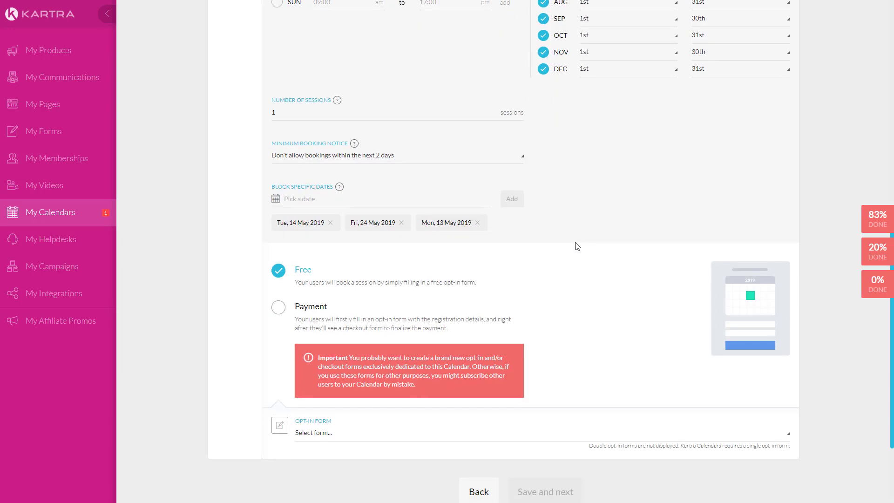
scroll(577, 246, "down", 2)
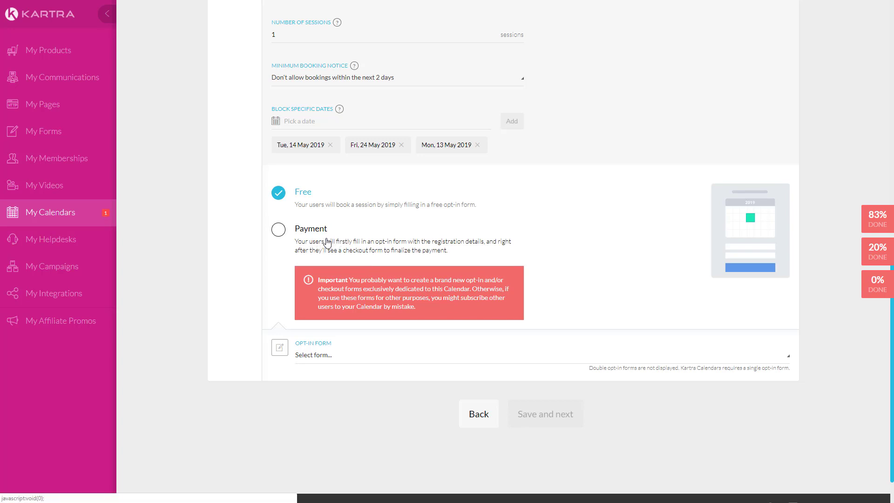
Keep bookings free and select the 'cal - Discovery Call' opt-in form.
left_click(277, 231)
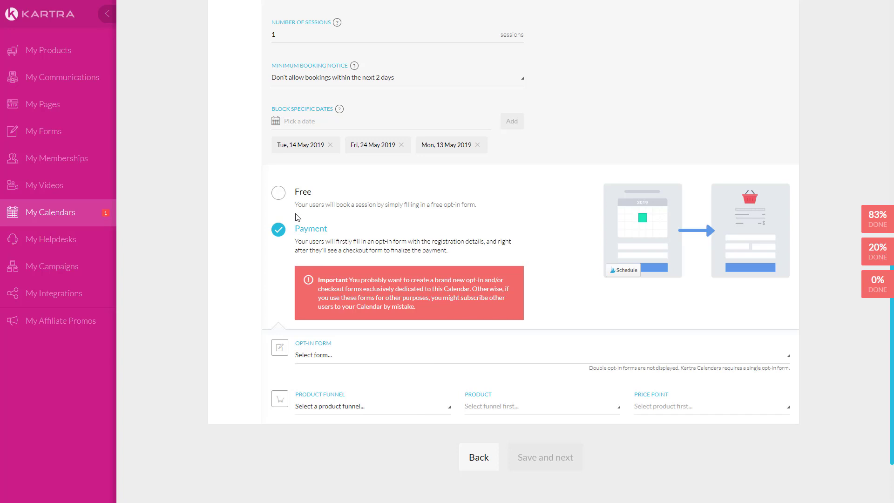
left_click(281, 197)
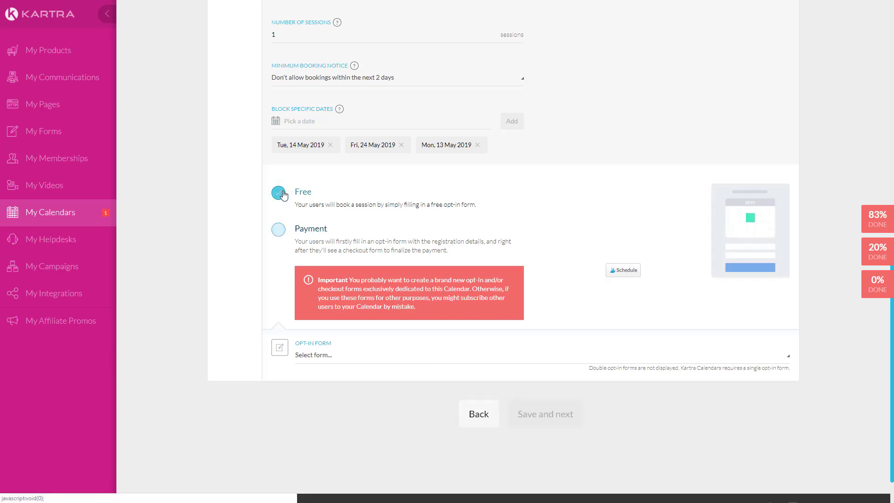
left_click(377, 358)
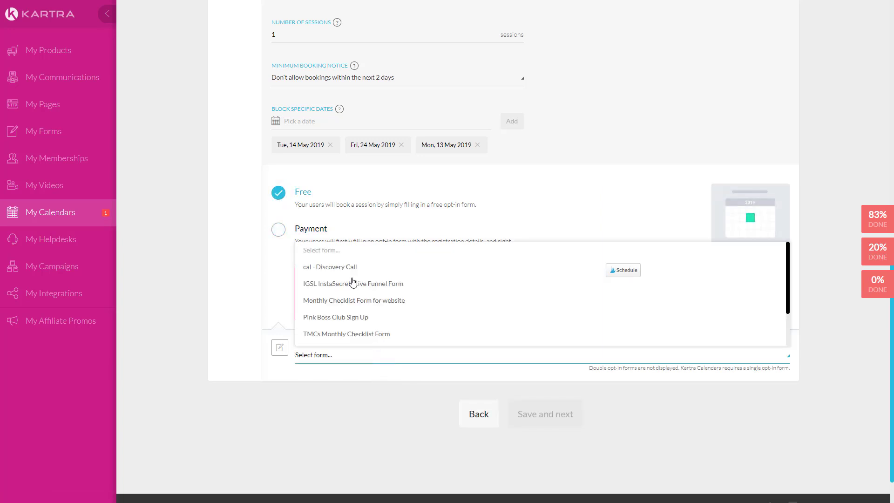
left_click(305, 274)
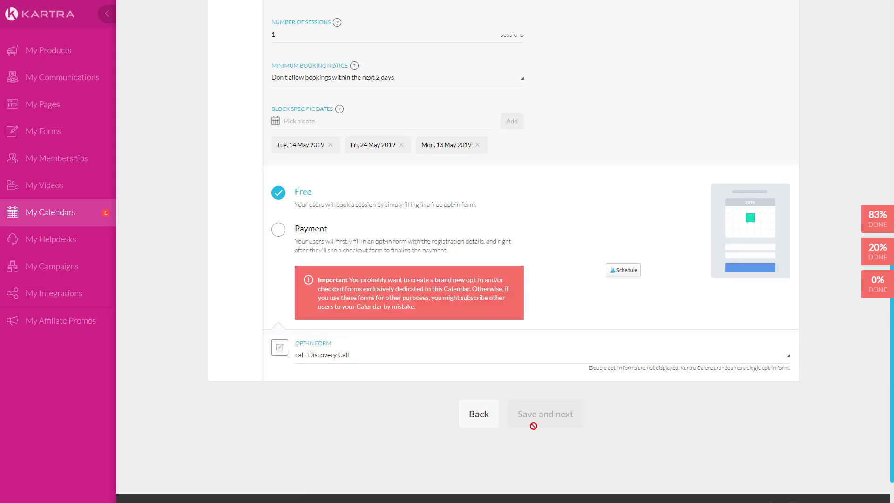
scroll(695, 343, "up", 2)
scroll(695, 344, "up", 10)
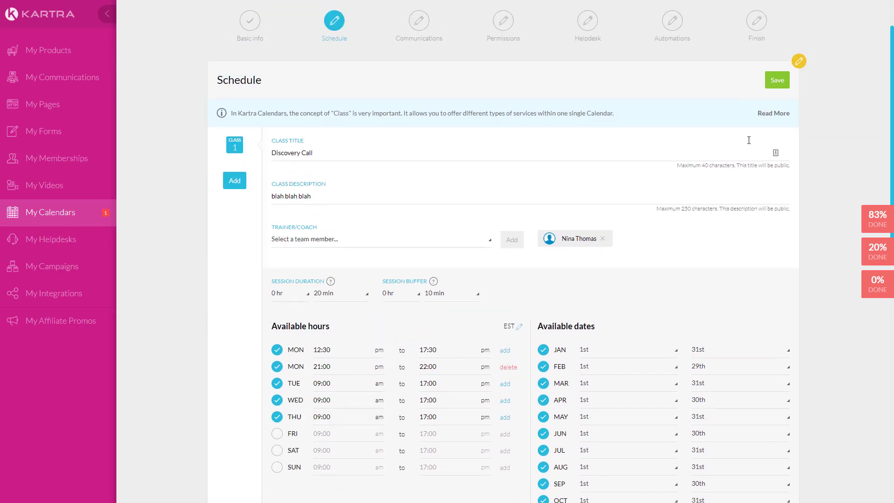
Save the schedule, enable email communication with users, and turn on booking confirmations.
left_click(777, 81)
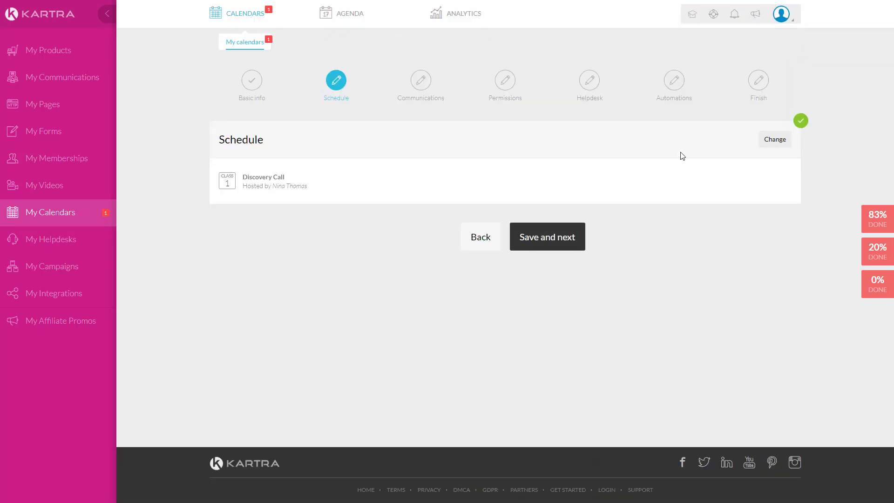
left_click(544, 239)
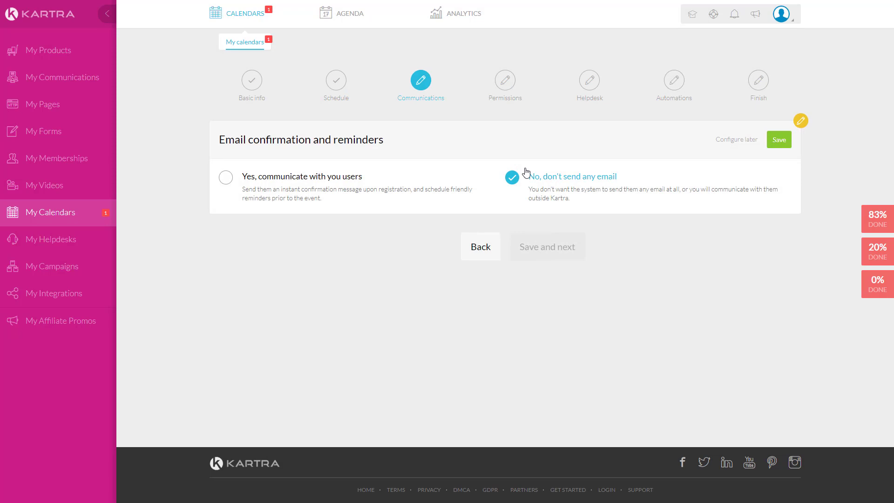
left_click(226, 180)
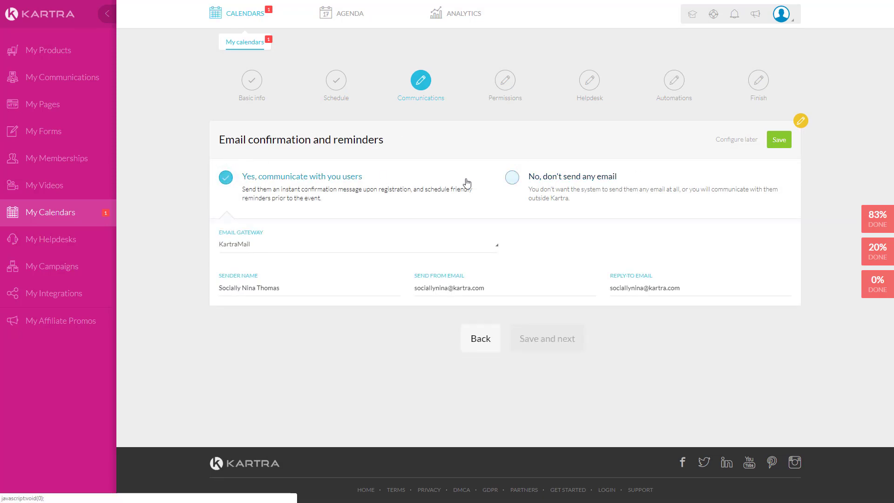
left_click(779, 140)
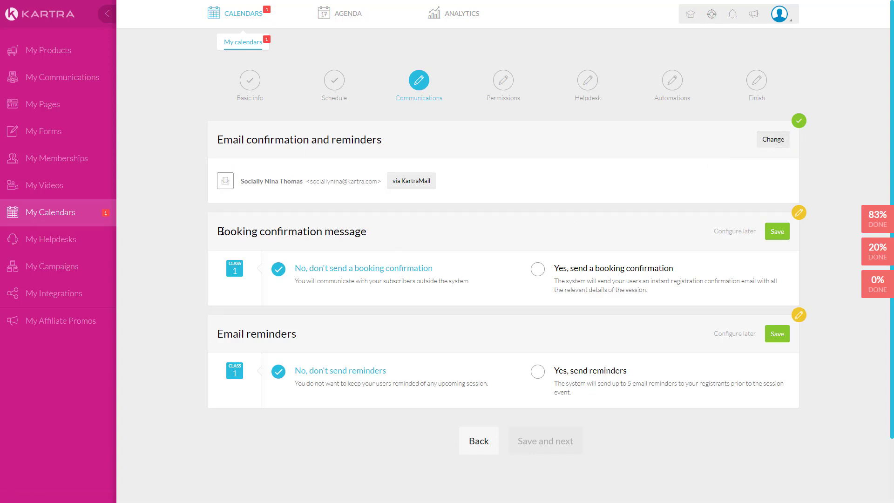
left_click(536, 269)
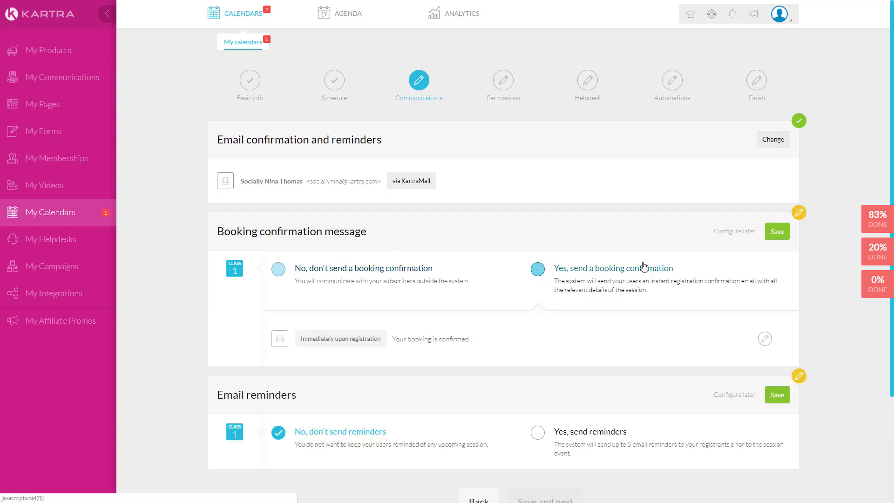
left_click(775, 234)
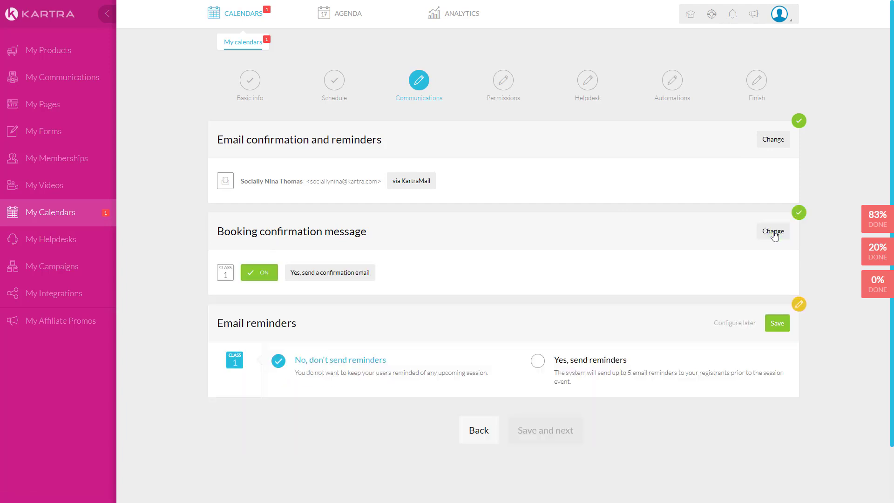
left_click(774, 232)
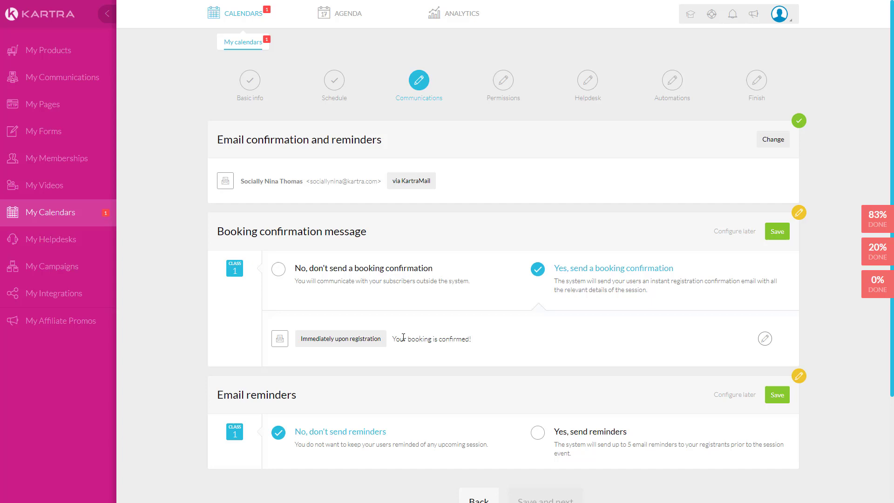
Set email reminders to 'Yes, send reminders' and start a new reminder.
scroll(381, 308, "down", 3)
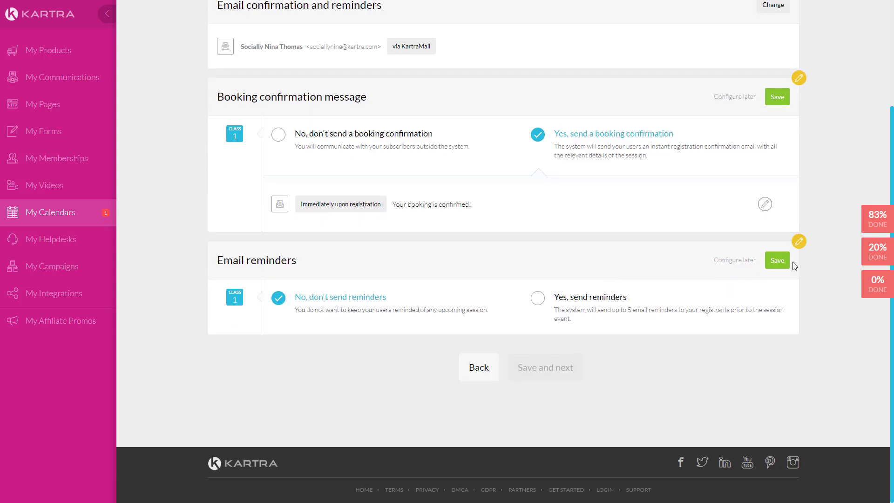
left_click(777, 262)
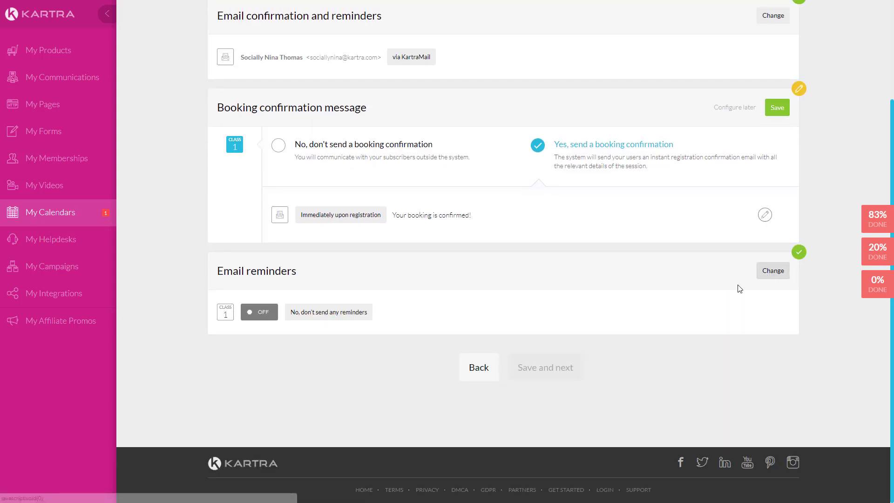
left_click(772, 271)
left_click(540, 300)
scroll(527, 338, "down", 2)
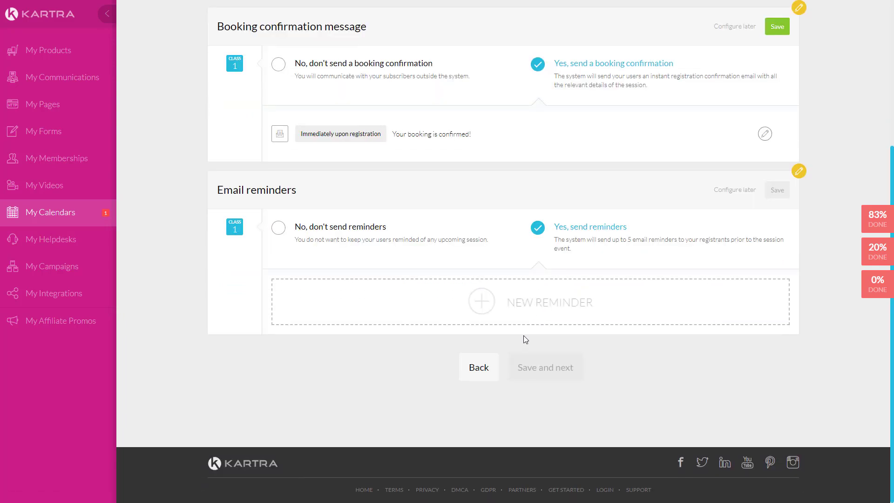
left_click(452, 314)
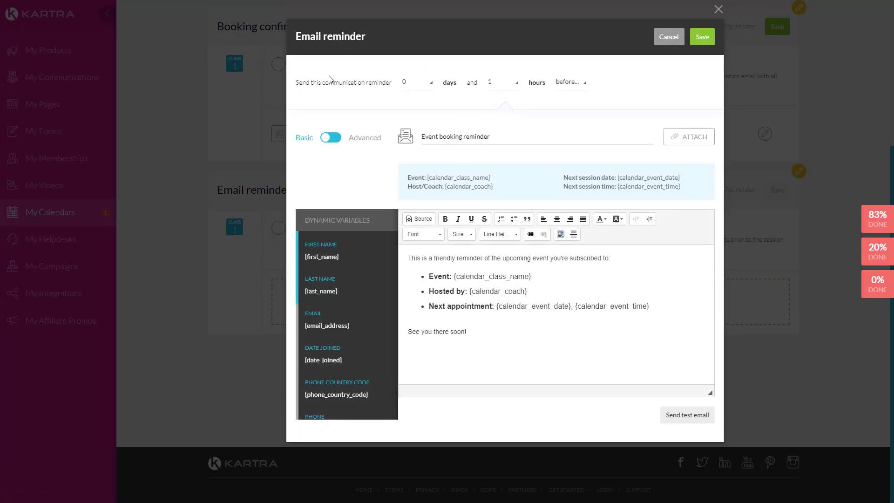
Keep the reminder at 0 days 1 hour before the session and switch to the Advanced editor.
left_click(566, 83)
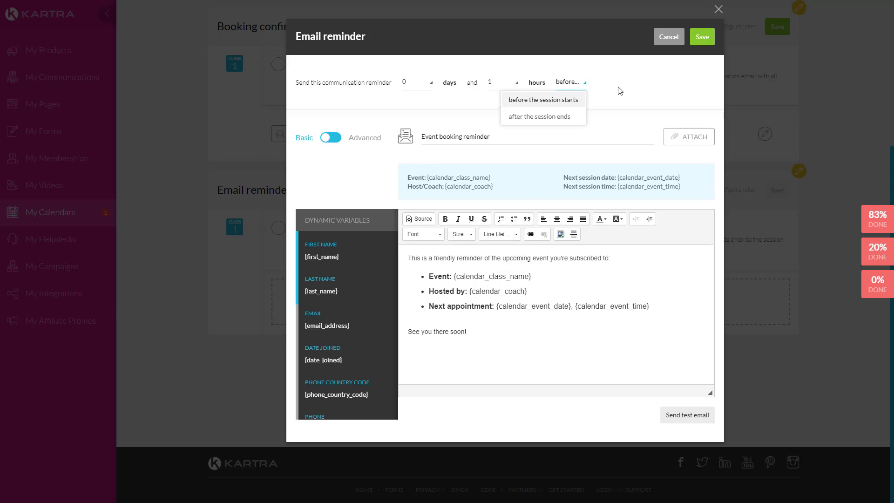
left_click(537, 101)
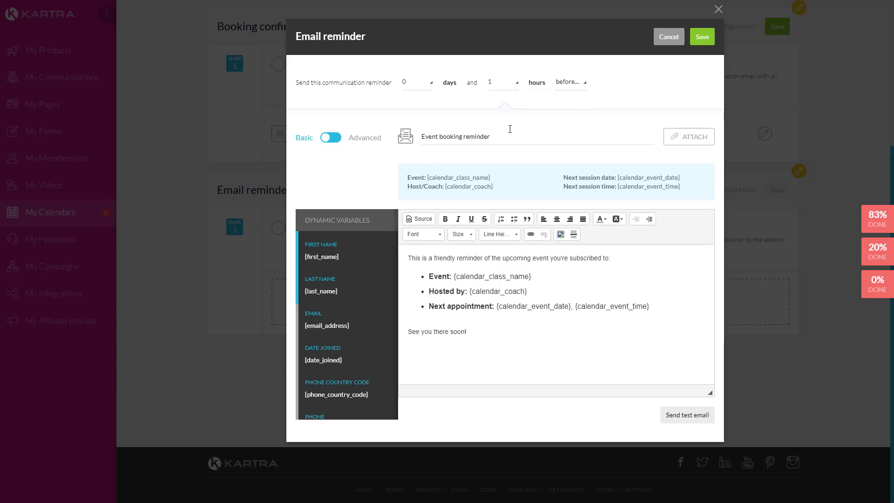
left_click(431, 137)
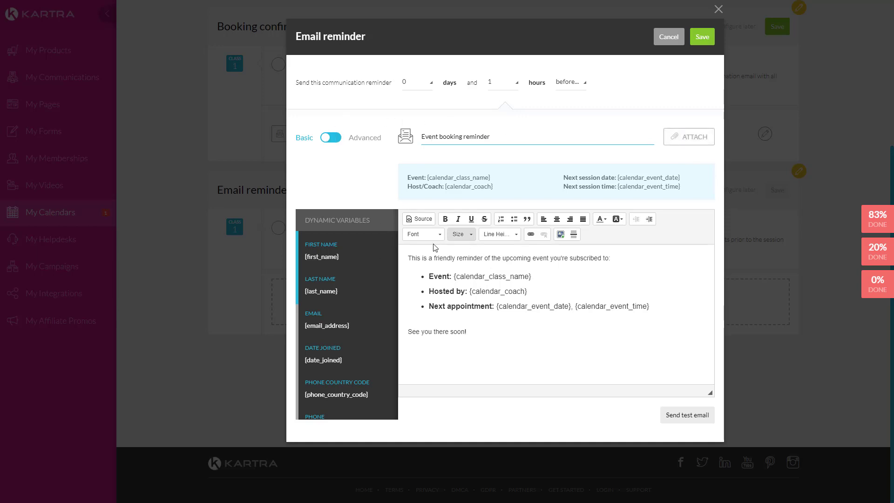
left_click(330, 138)
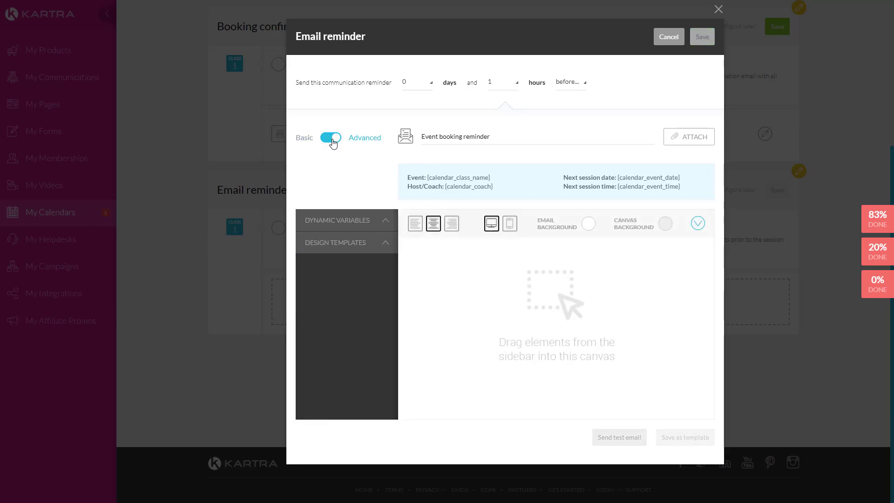
Browse the full email and content block design templates without applying one.
left_click(369, 243)
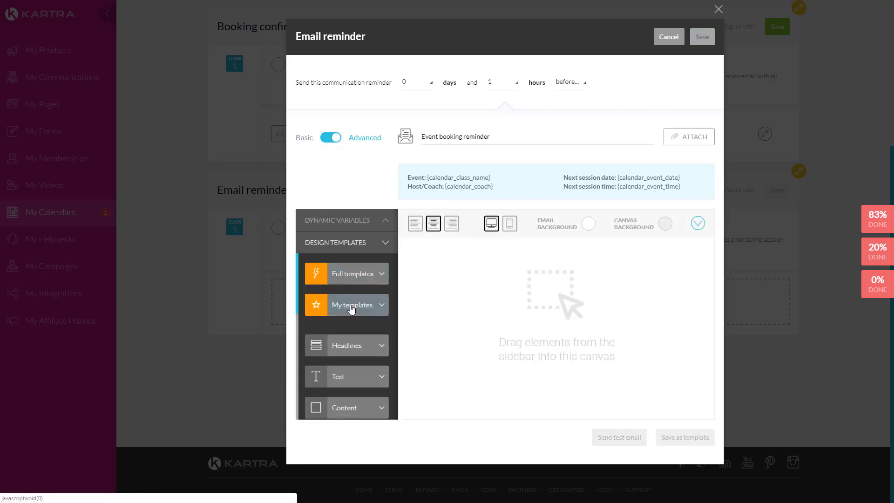
scroll(352, 309, "down", 3)
scroll(354, 303, "up", 5)
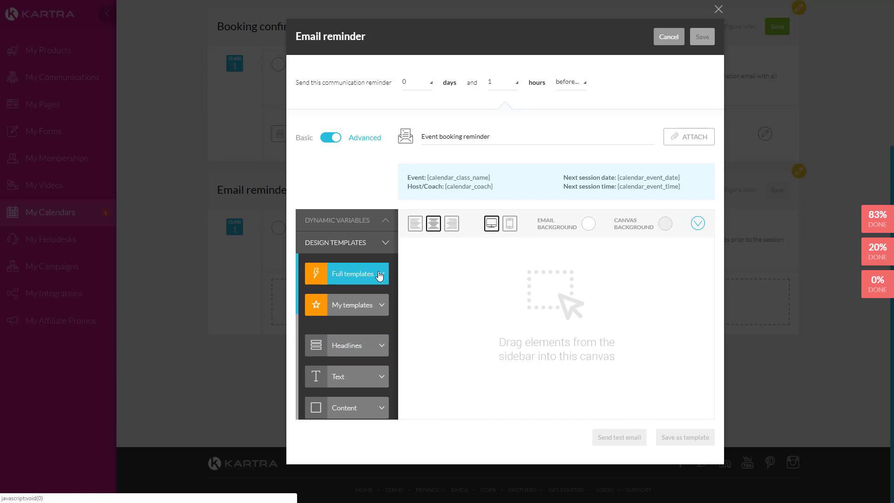
left_click(379, 276)
scroll(361, 281, "down", 10)
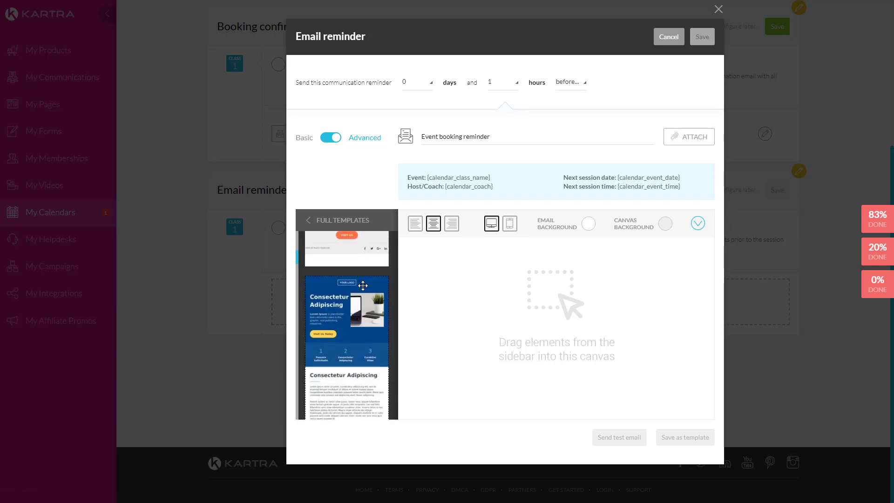
scroll(362, 284, "up", 10)
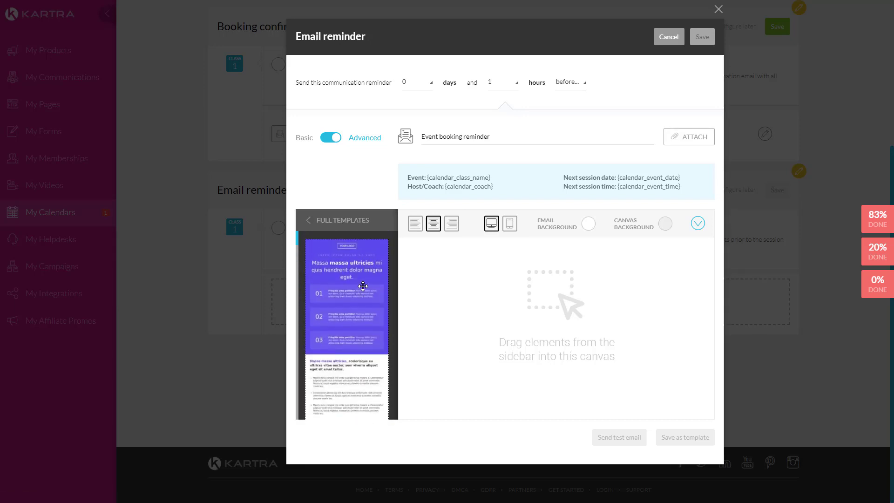
left_click(318, 224)
scroll(375, 327, "down", 3)
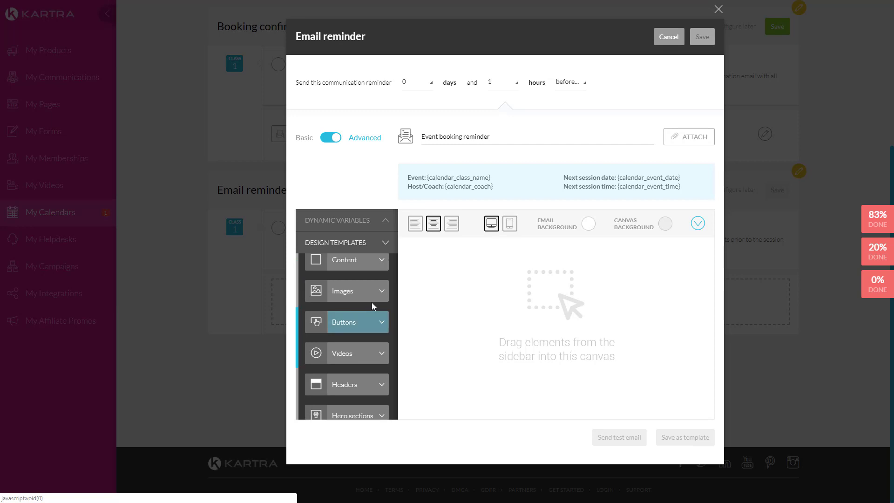
left_click(378, 264)
scroll(362, 316, "down", 5)
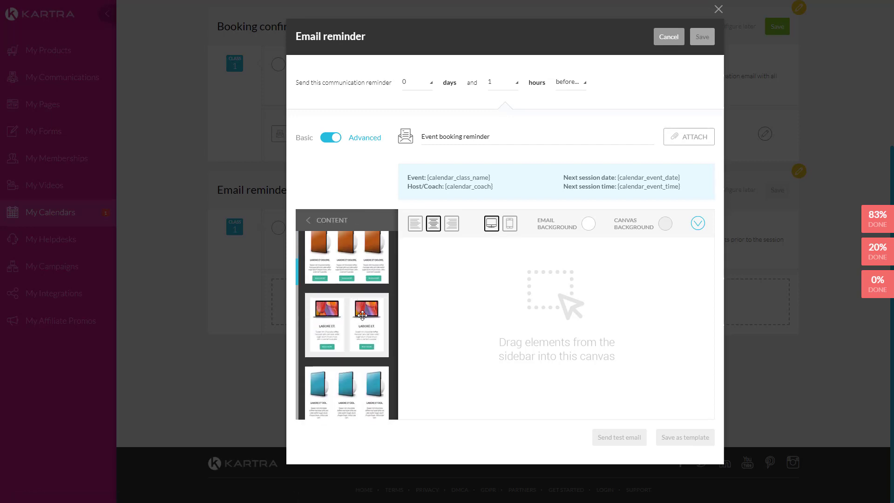
scroll(362, 315, "up", 10)
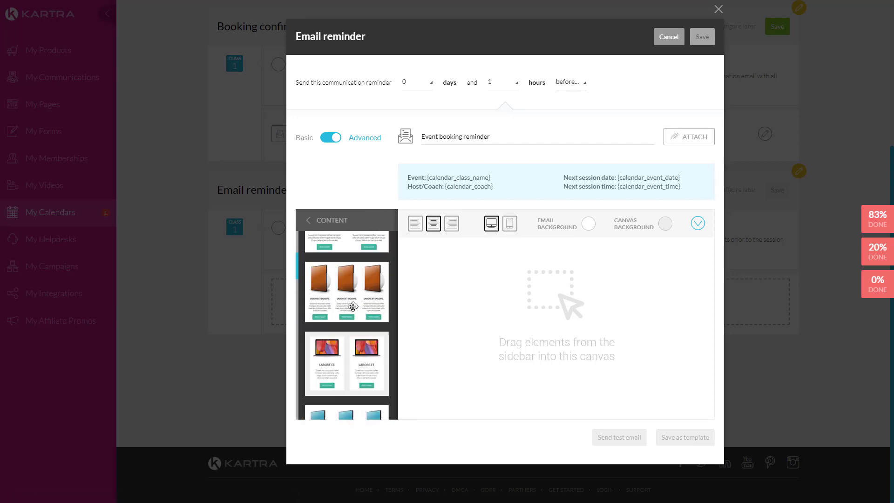
left_click(307, 222)
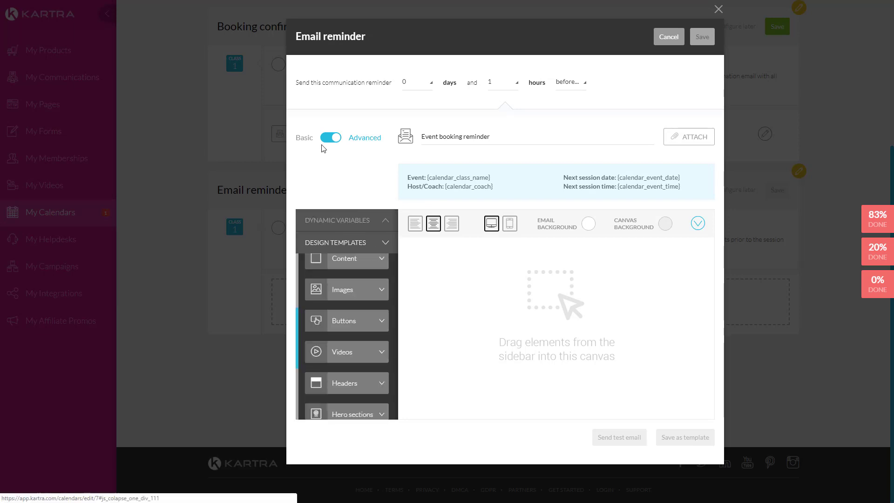
Return to the Basic editor and insert {first_name} as a greeting line in the message.
left_click(328, 139)
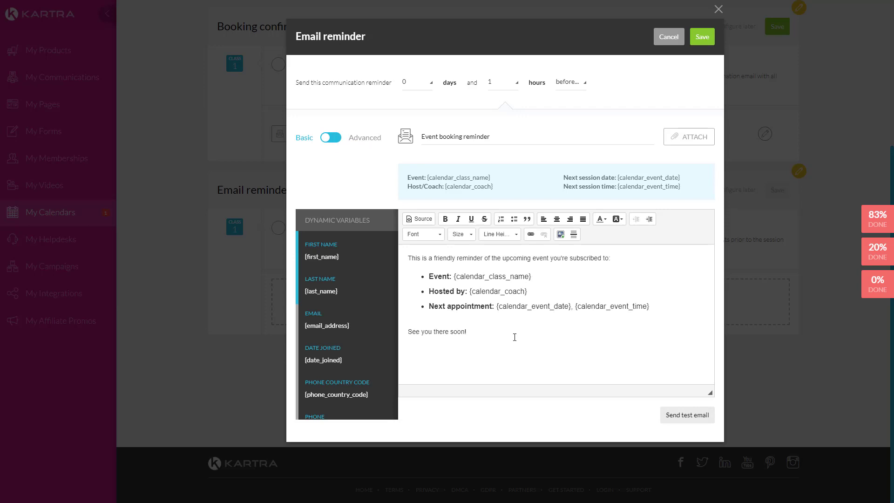
left_click_drag(345, 264, 304, 264)
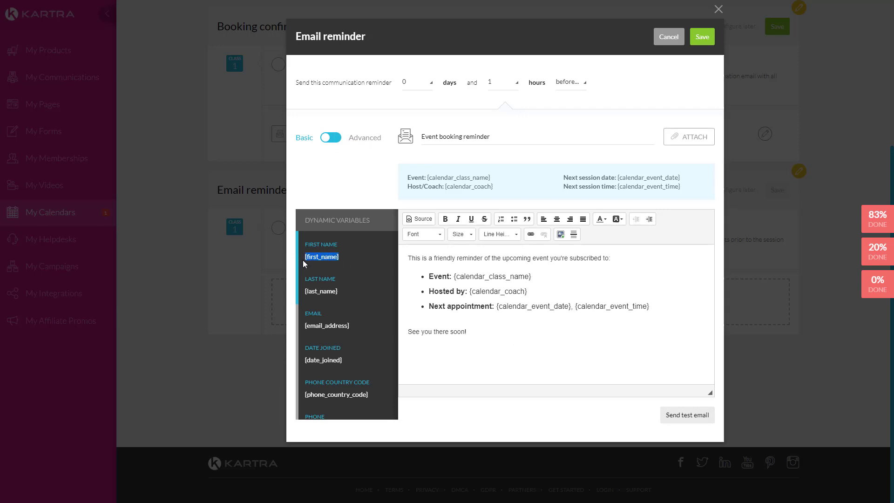
right_click(325, 256)
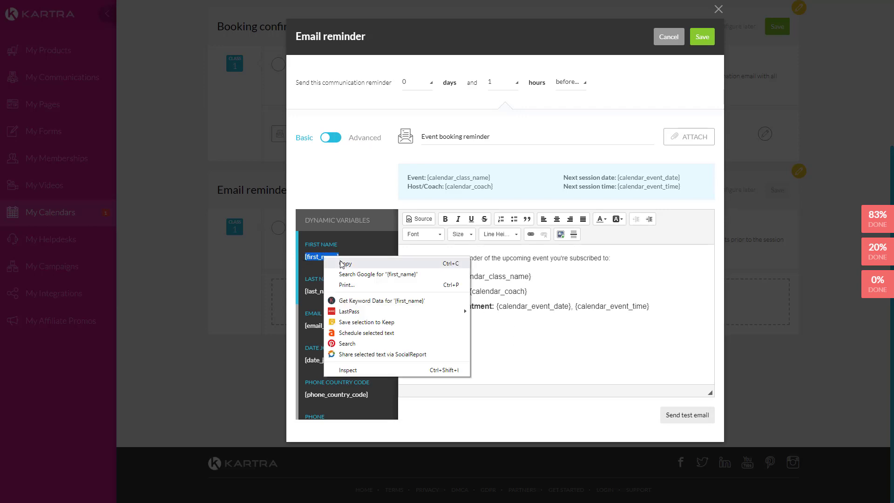
left_click(344, 261)
left_click(409, 257)
right_click(409, 257)
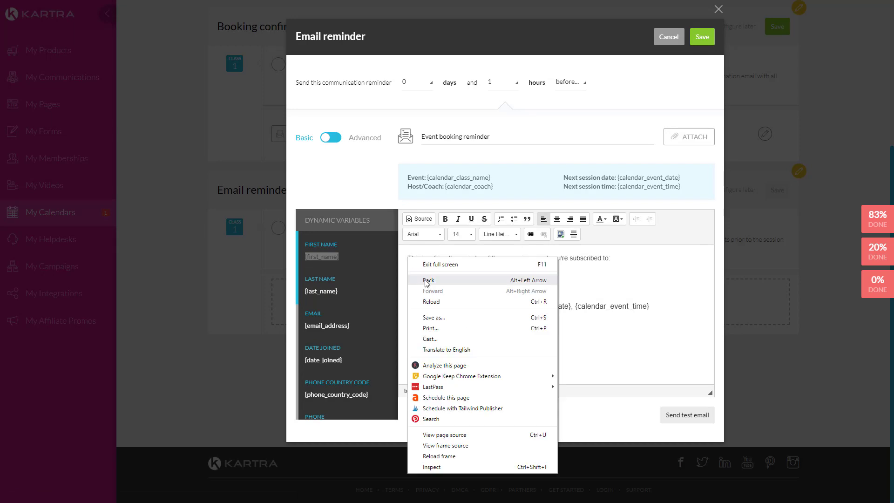
left_click(410, 258)
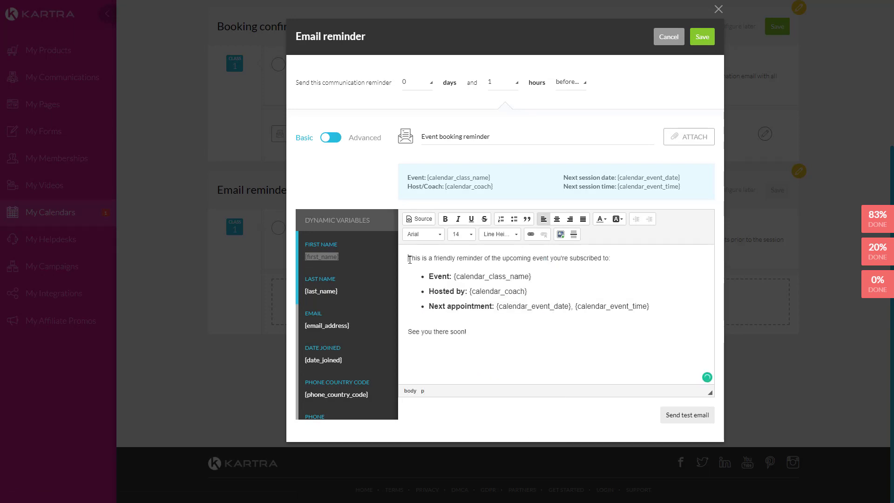
key("ctrl+v")
key("Return")
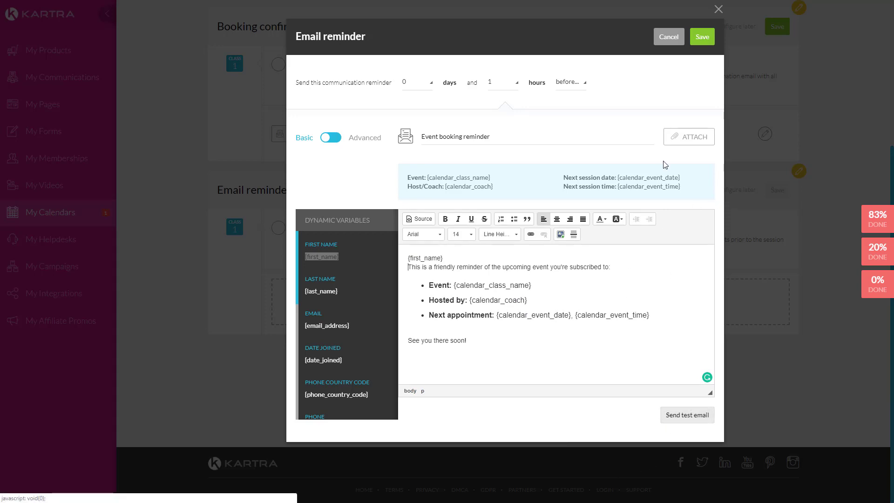
Save the one-hour-before event reminder and the Email reminders settings.
left_click(704, 40)
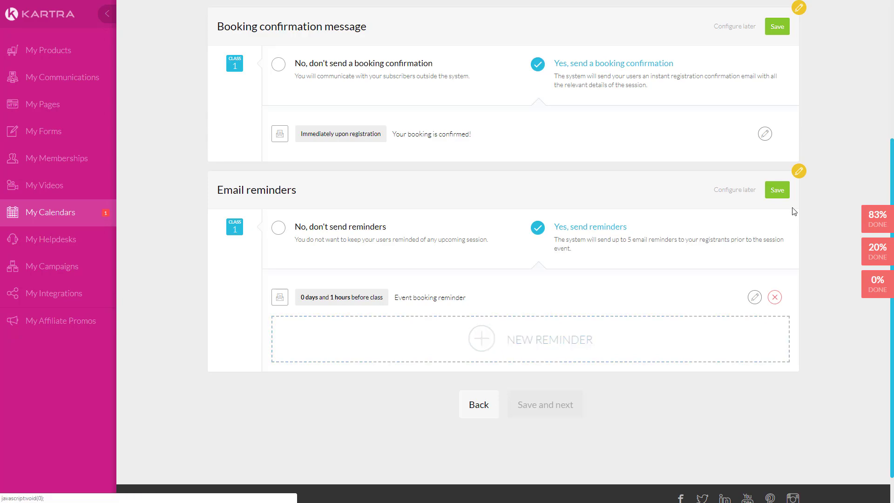
left_click(627, 345)
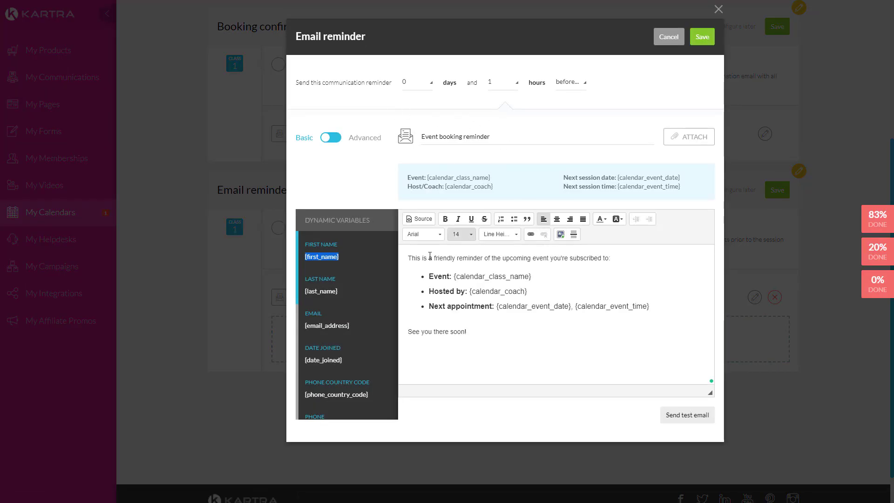
left_click(706, 36)
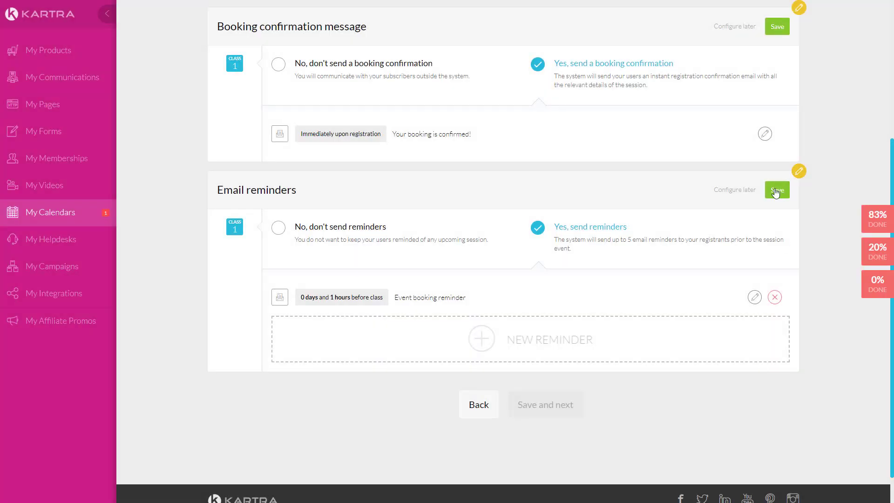
left_click(775, 191)
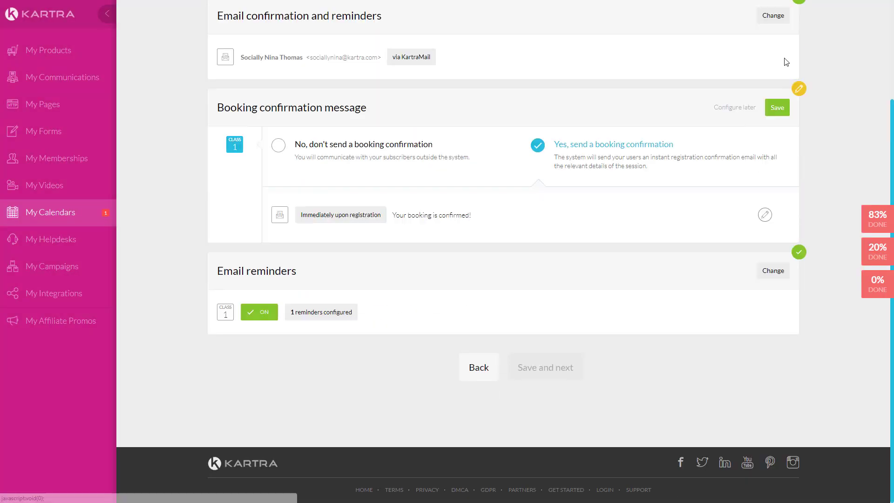
Save the booking confirmation message and move past the Communications step.
left_click(777, 106)
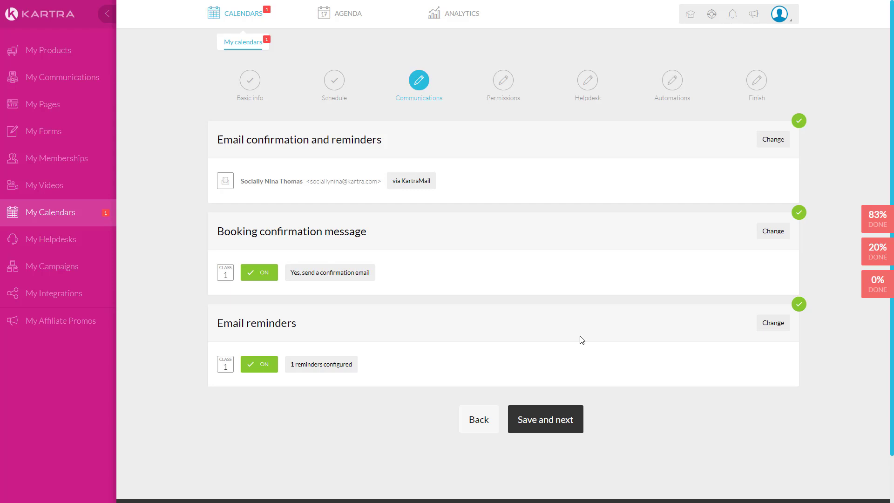
left_click(531, 424)
left_click(547, 422)
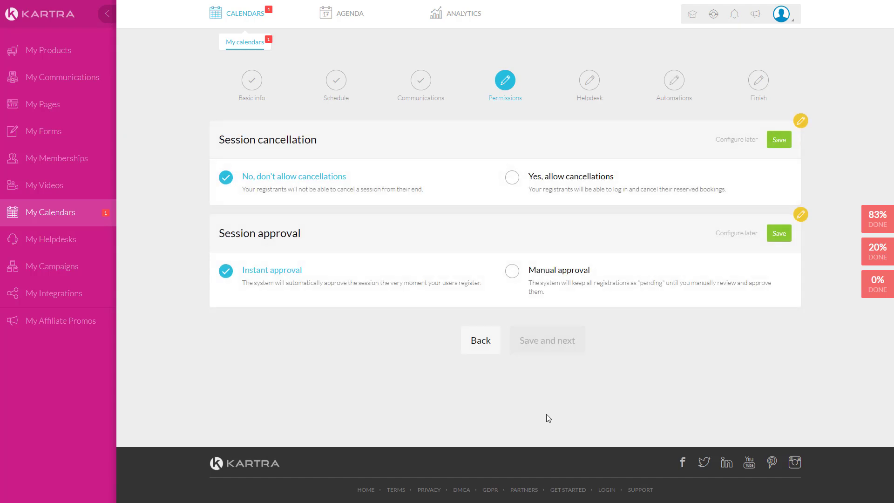
Allow registrants to cancel their sessions and require manual approval of bookings.
left_click(511, 177)
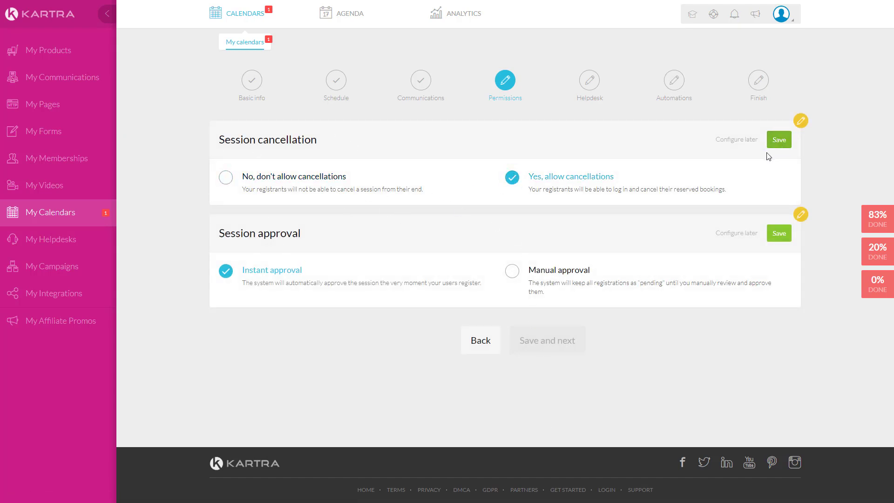
left_click(782, 142)
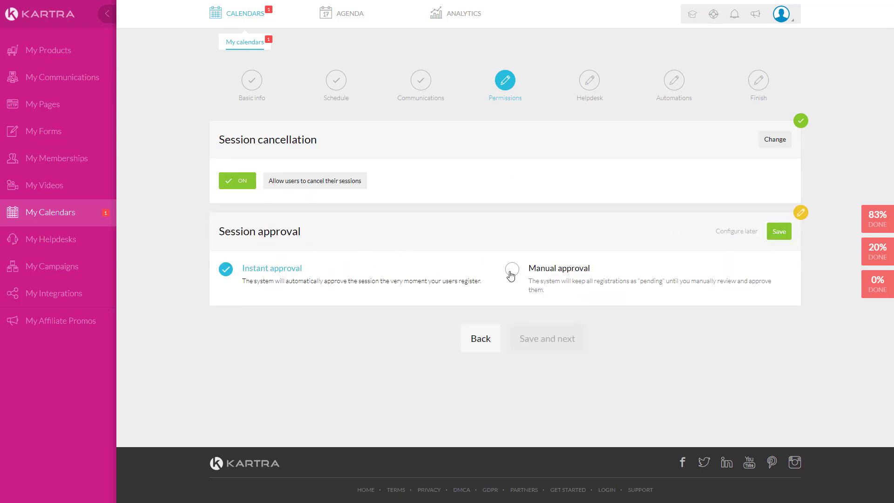
left_click(603, 285)
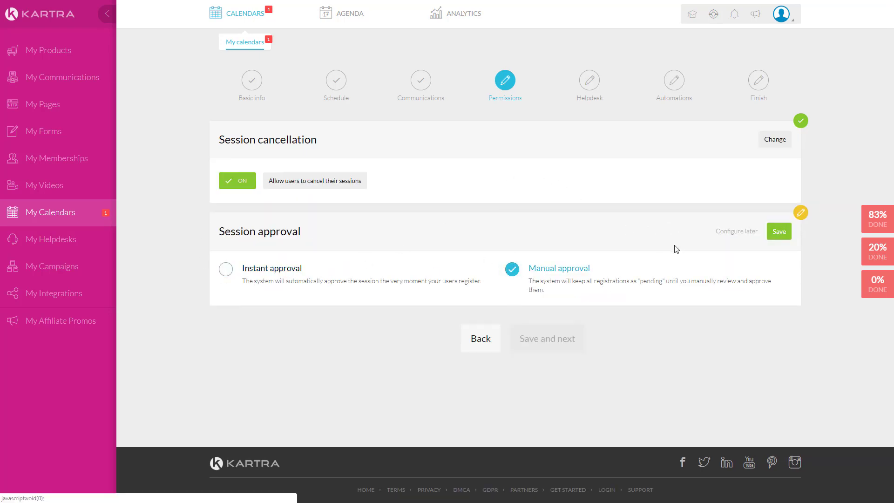
left_click(772, 234)
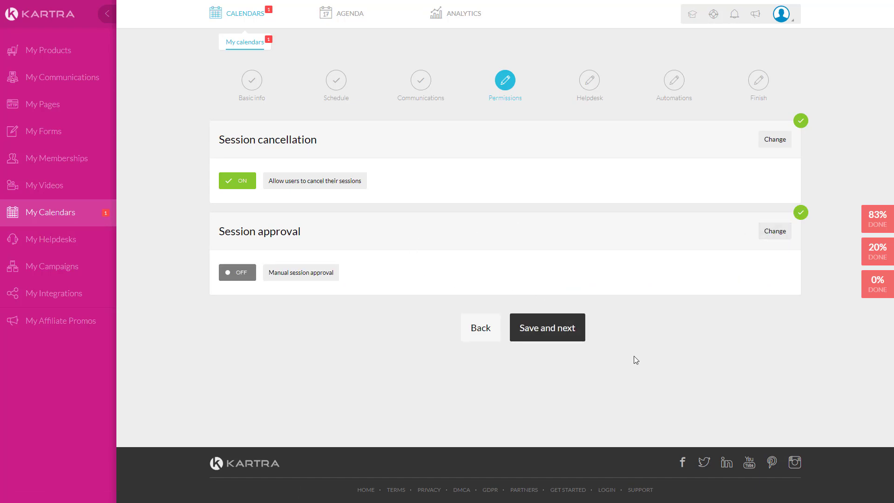
left_click(553, 328)
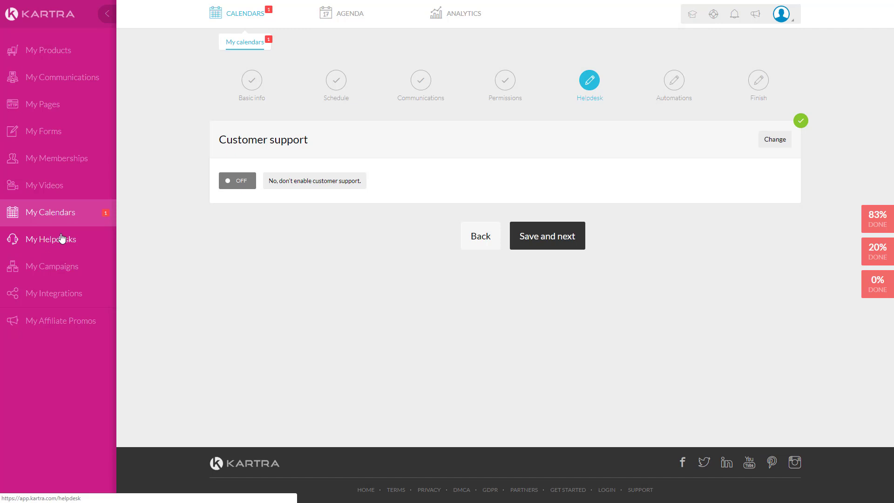
Leave Helpdesk customer support off and continue to the Automations step.
left_click(570, 240)
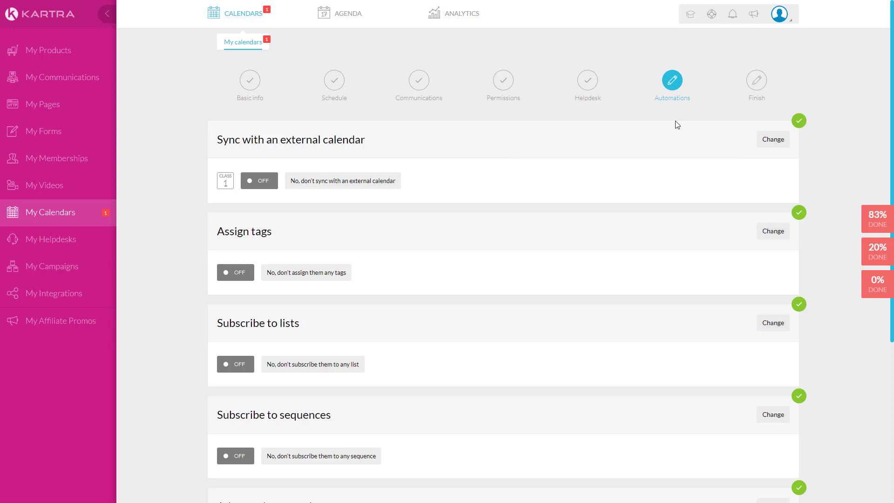
Turn on external calendar sync with the Google Calendar integration and the account's main calendar.
left_click(769, 144)
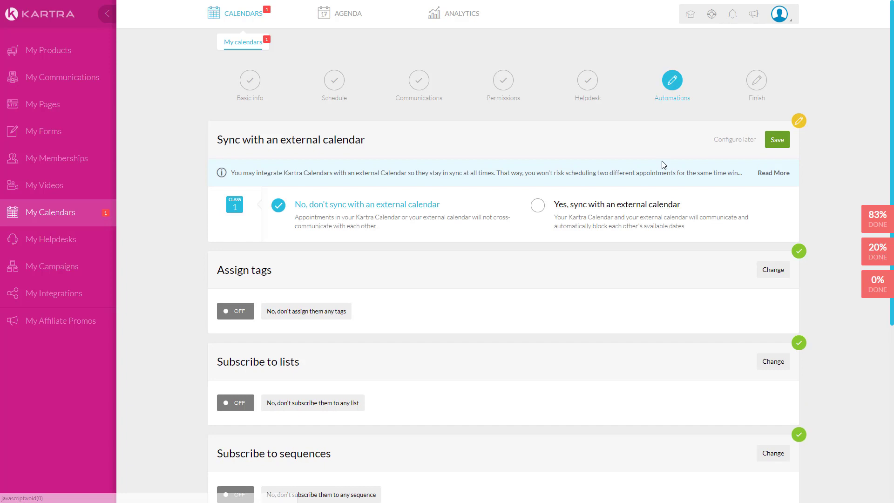
left_click(542, 210)
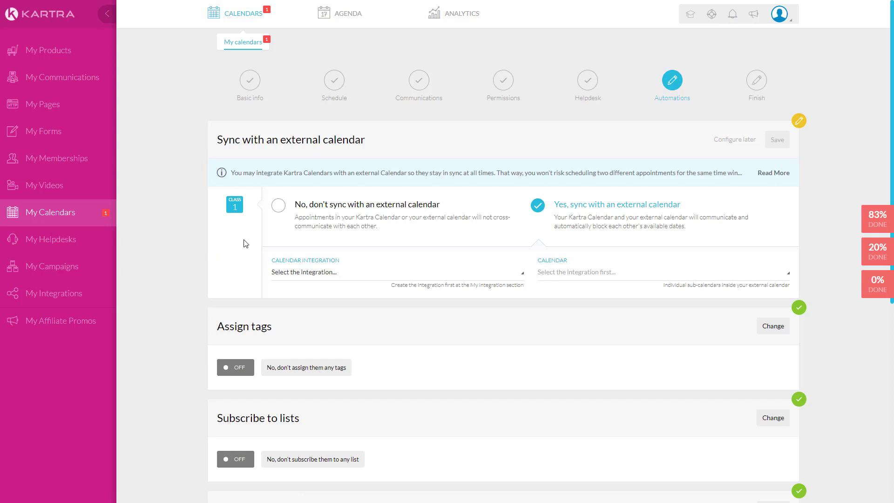
left_click(352, 277)
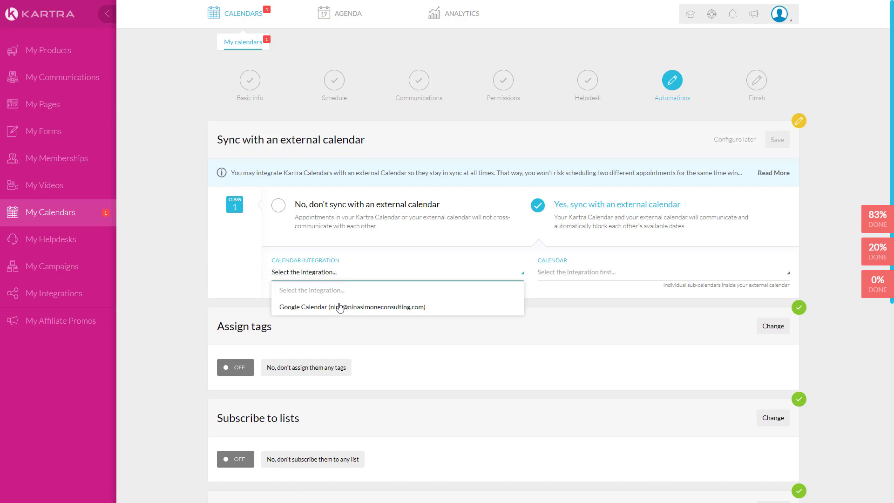
left_click(340, 307)
left_click(566, 279)
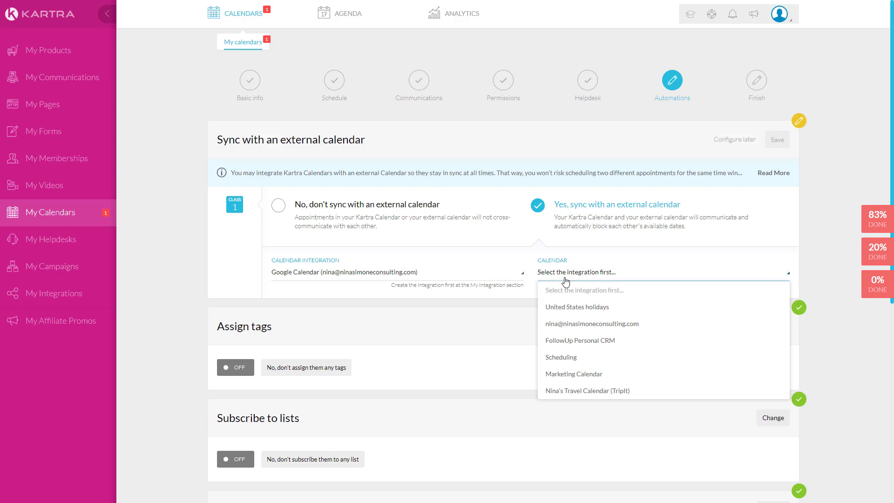
left_click(565, 325)
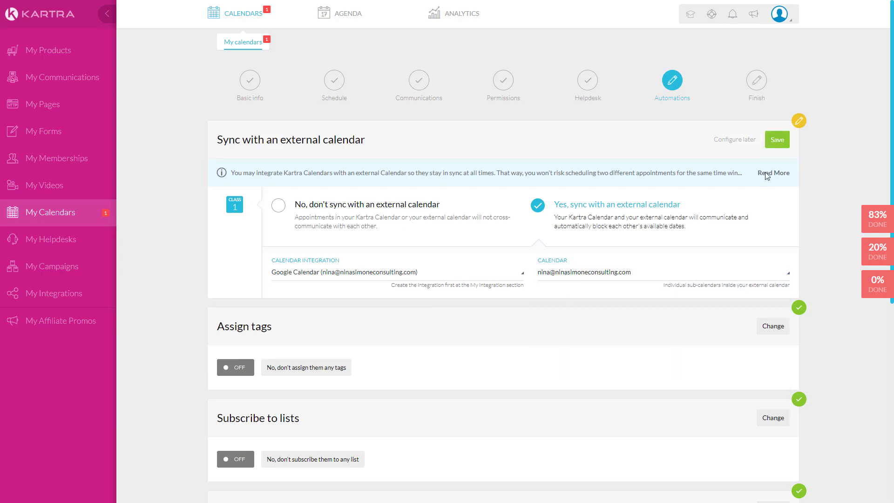
left_click(777, 140)
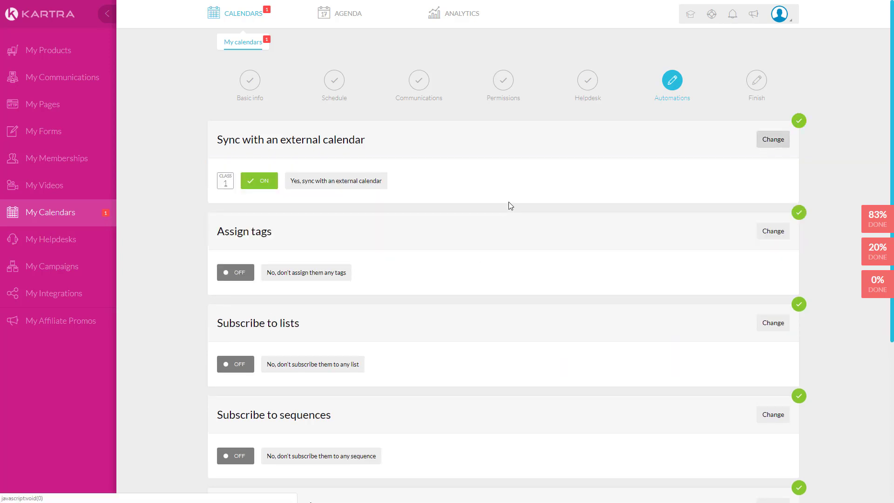
left_click(771, 140)
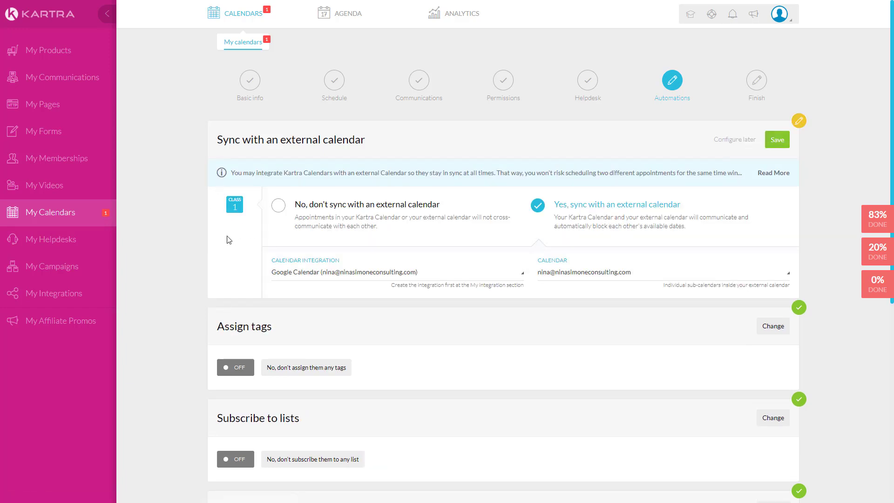
left_click(787, 147)
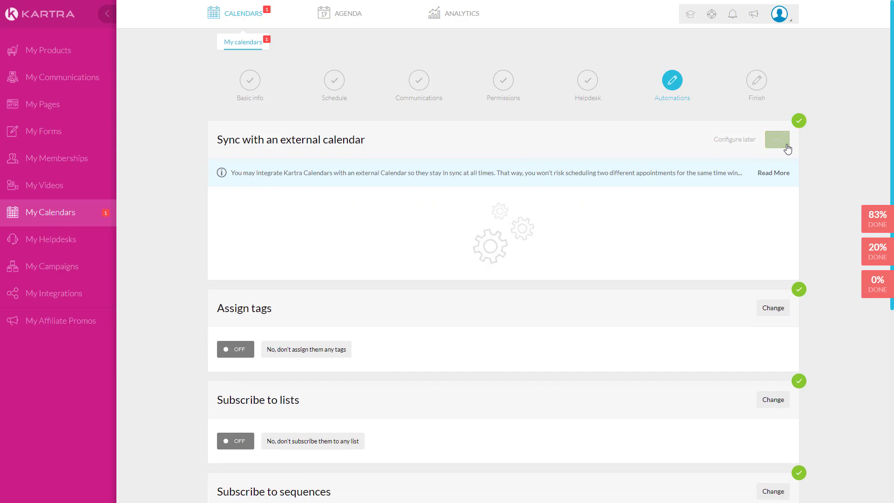
scroll(486, 242, "down", 2)
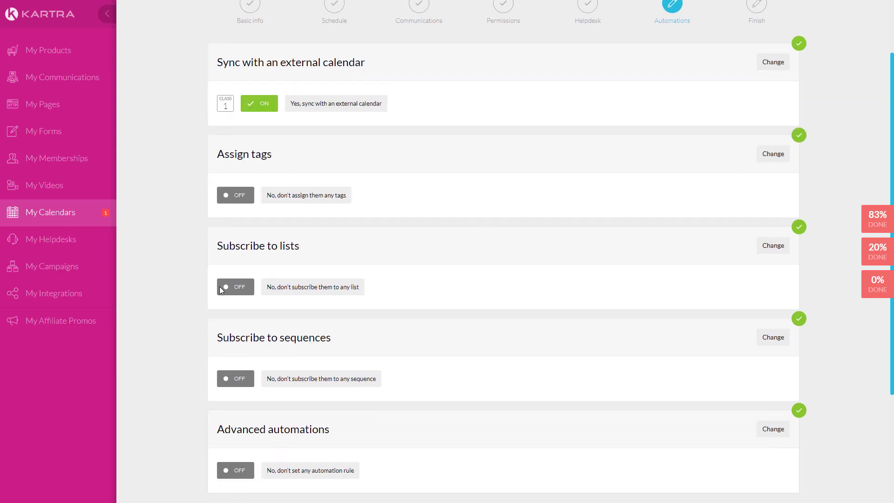
Set Subscribe to lists to 'Don't subscribe to any list' and save it.
left_click(774, 245)
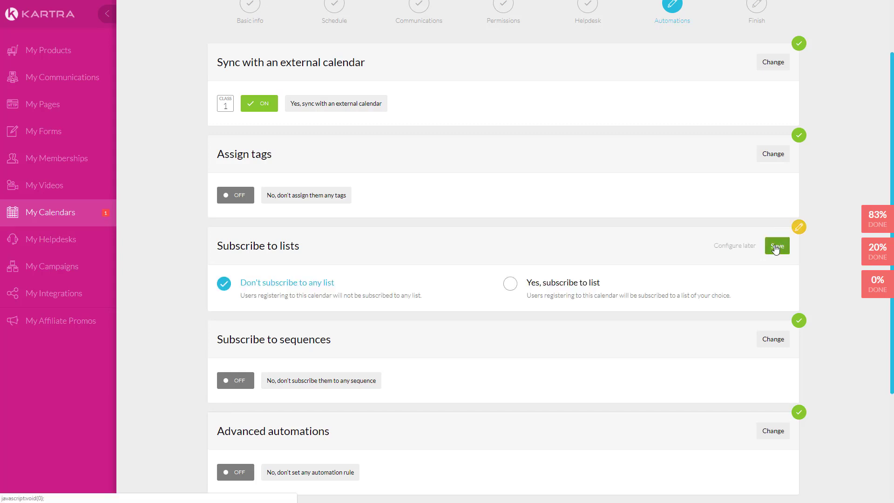
left_click(517, 289)
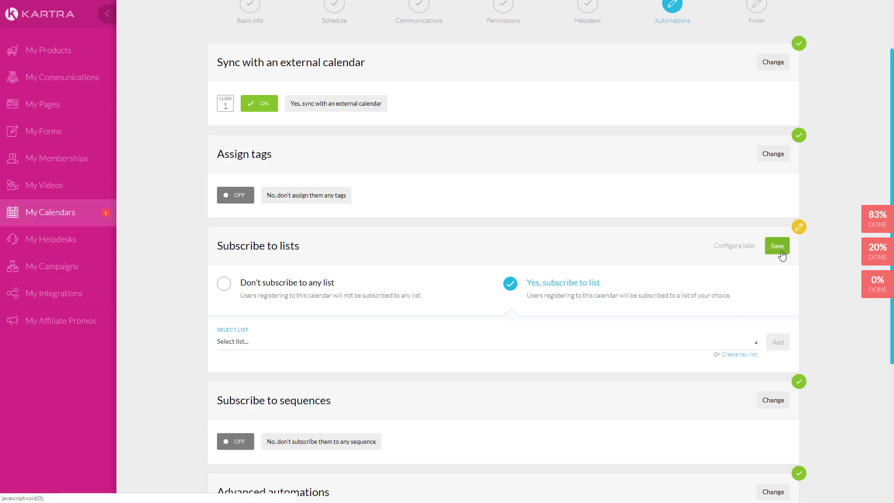
left_click(333, 288)
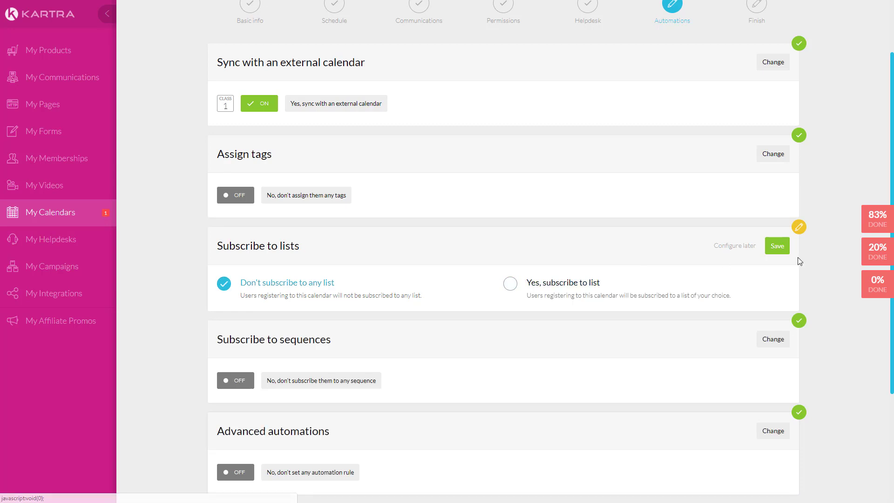
left_click(777, 245)
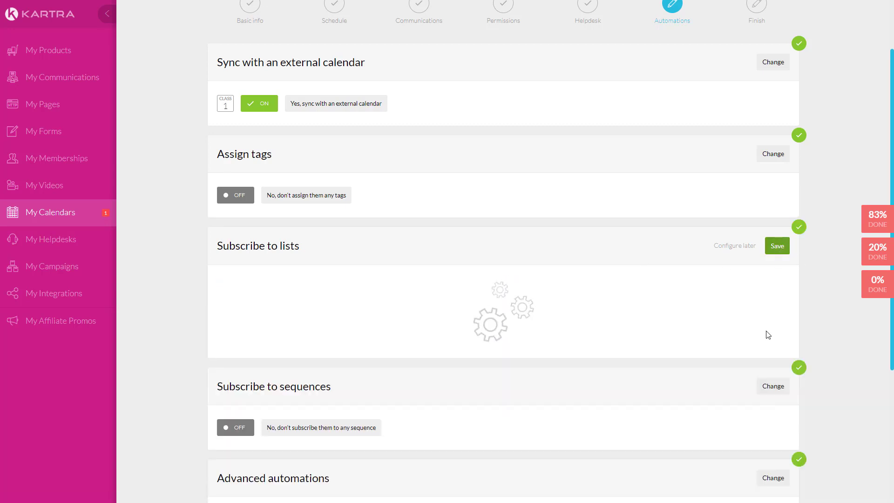
scroll(764, 334, "down", 3)
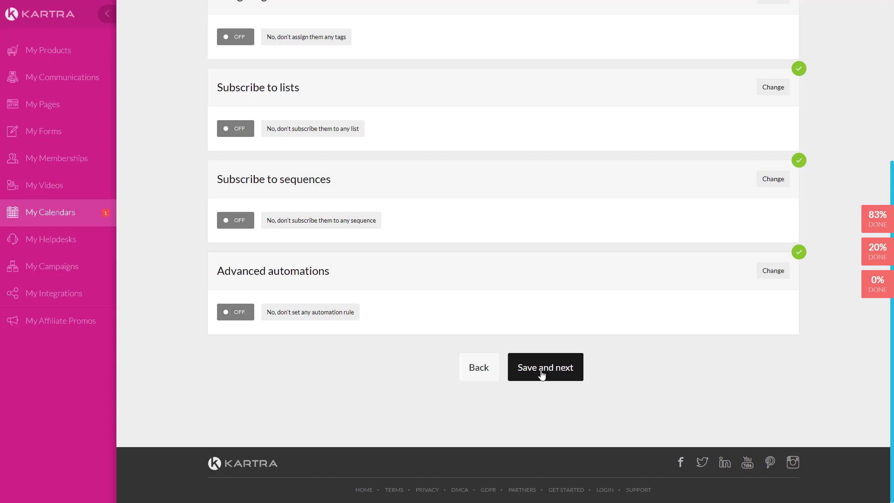
Create the calendar and change its booking link to learnedit.site/bookingcalendar.
left_click(542, 375)
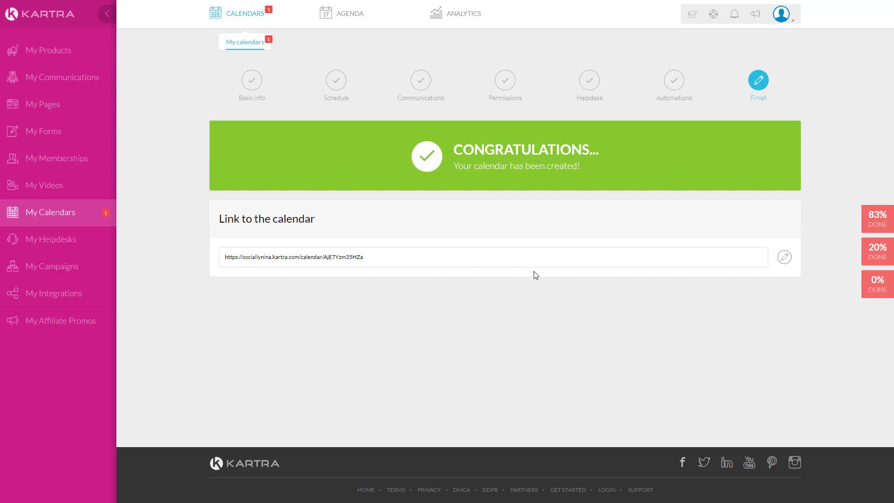
left_click(785, 257)
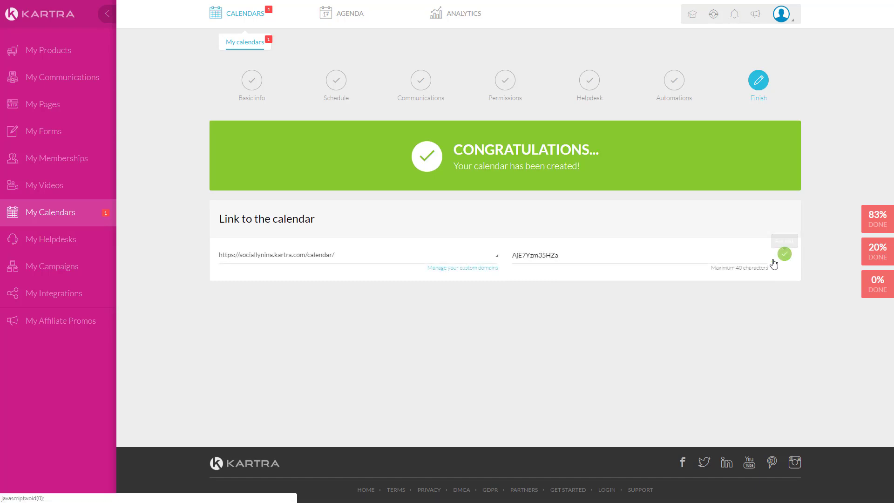
left_click(334, 260)
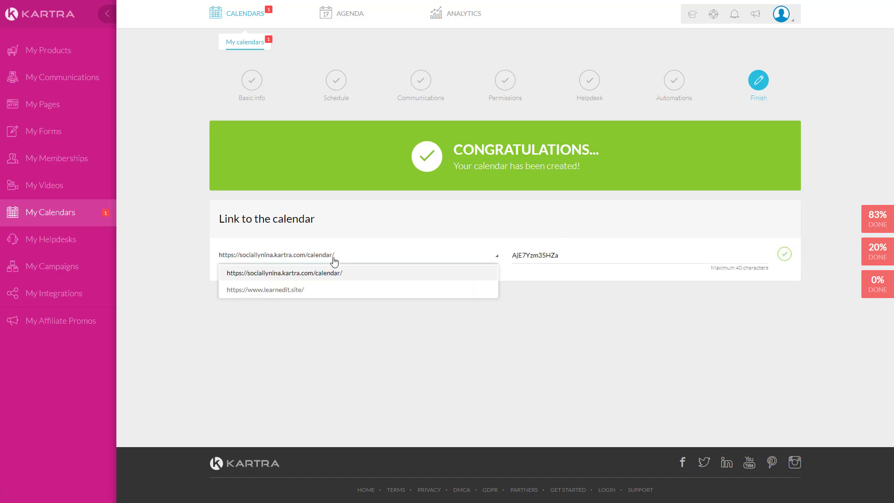
left_click(292, 291)
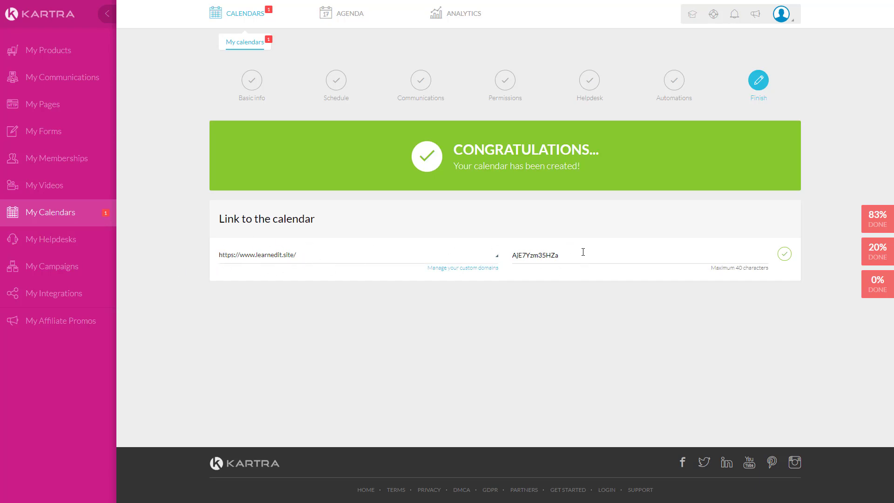
left_click_drag(581, 252, 424, 268)
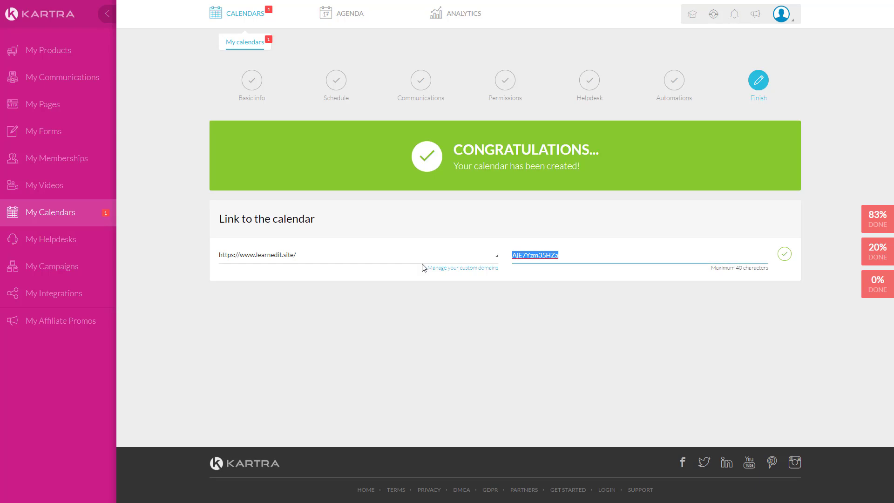
type("bookingclalendar")
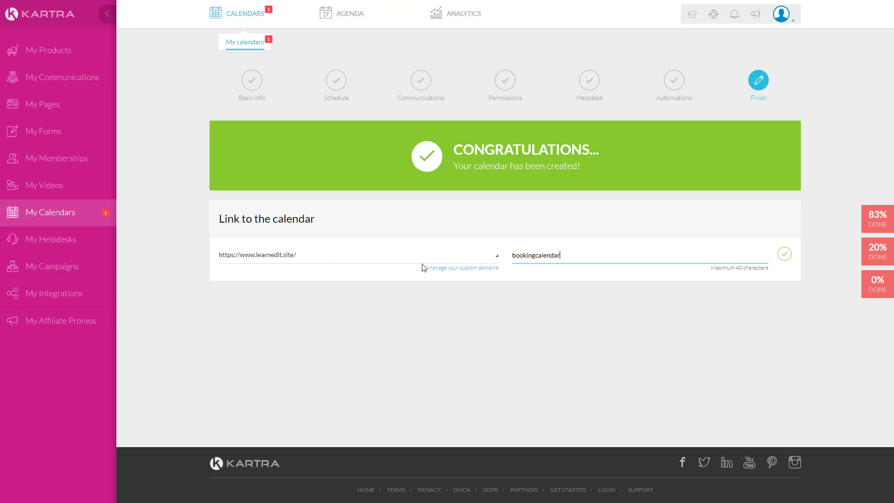
left_click(785, 254)
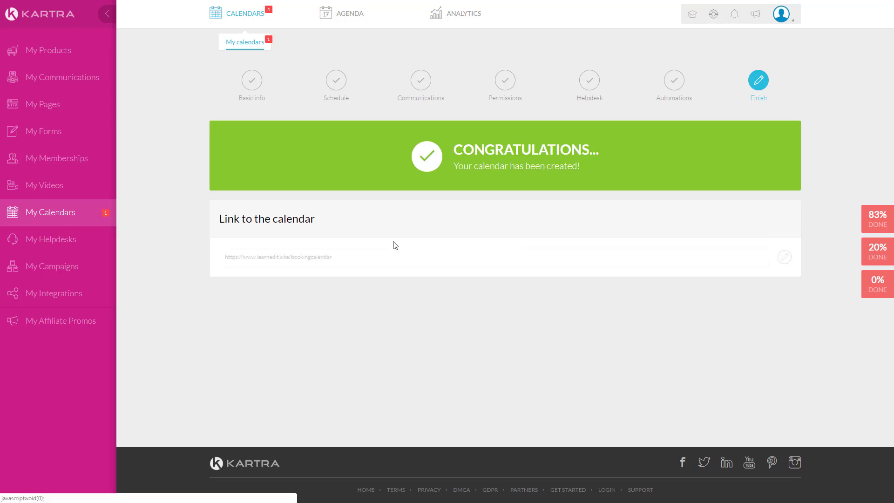
left_click_drag(324, 257, 225, 248)
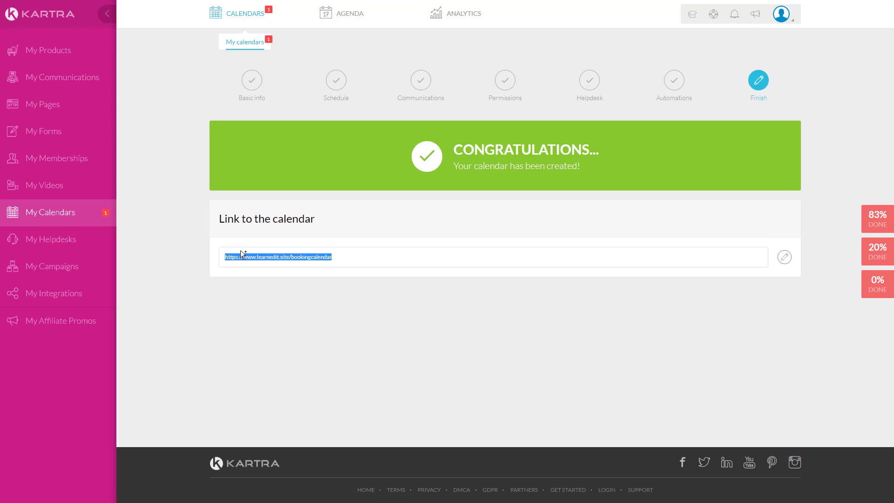
right_click(256, 255)
left_click(290, 262)
From My calendars, copy the Socially Nina Calendar's booking URL via Get link.
left_click(252, 44)
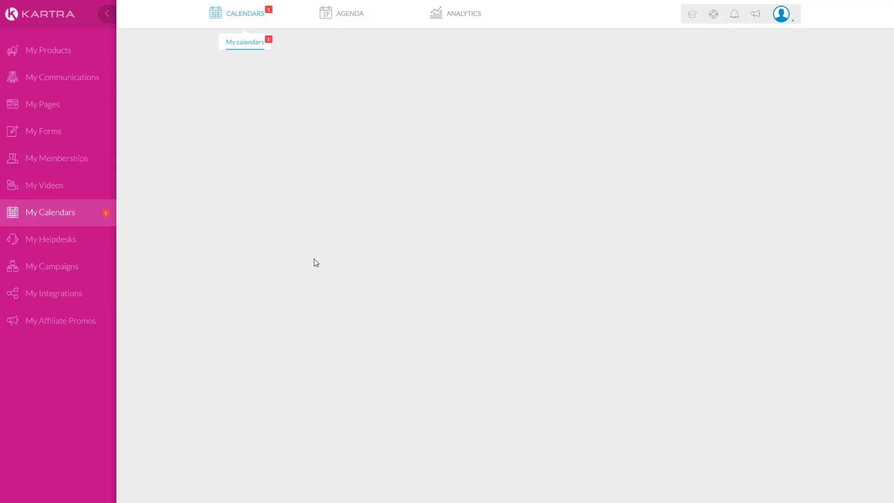
left_click(339, 199)
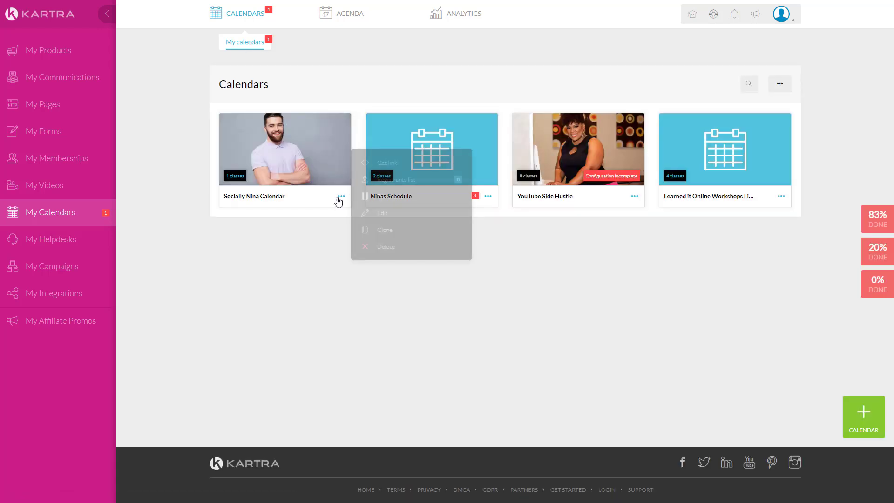
left_click(377, 163)
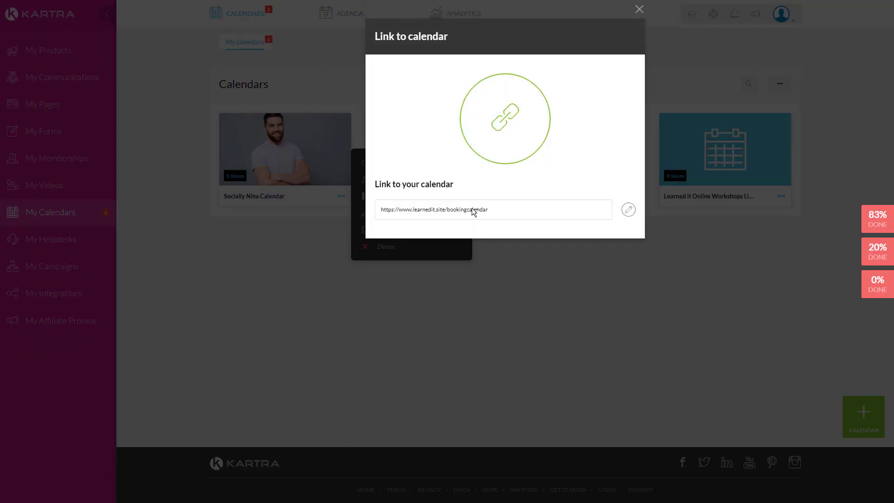
left_click_drag(499, 212, 379, 220)
right_click(423, 210)
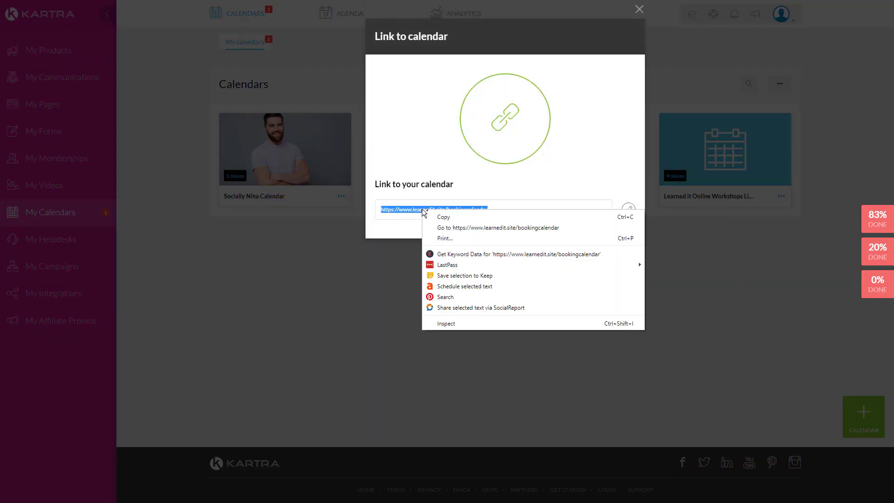
left_click(456, 217)
left_click(639, 10)
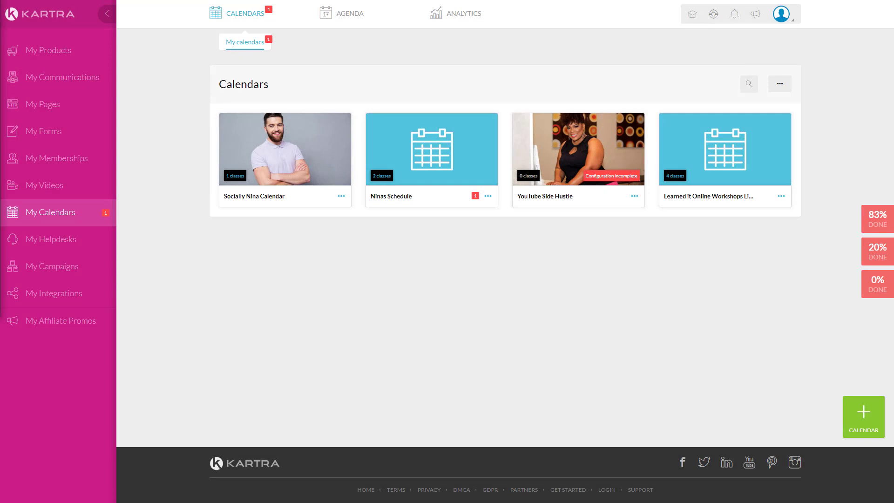
Load the copied booking URL in a new, maximized browser window.
key("ctrl+n")
key("ctrl+v")
key("Return")
key("super+Up")
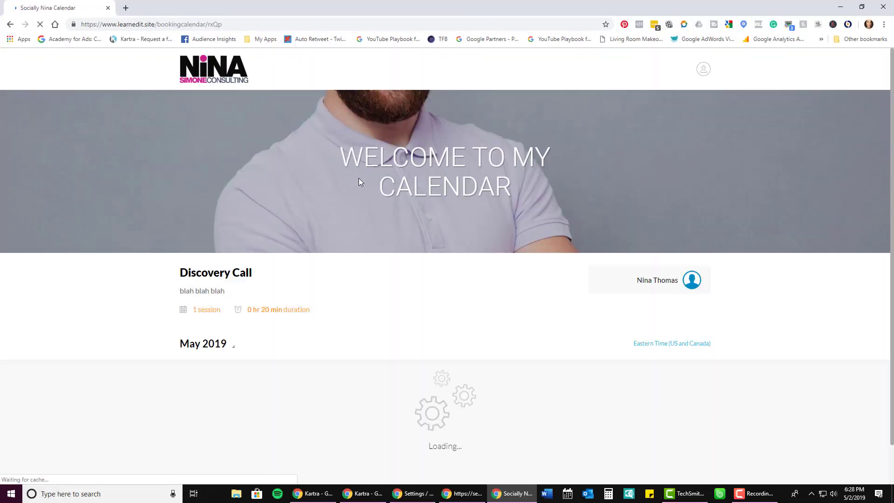
scroll(373, 161, "down", 3)
scroll(373, 161, "down", 1)
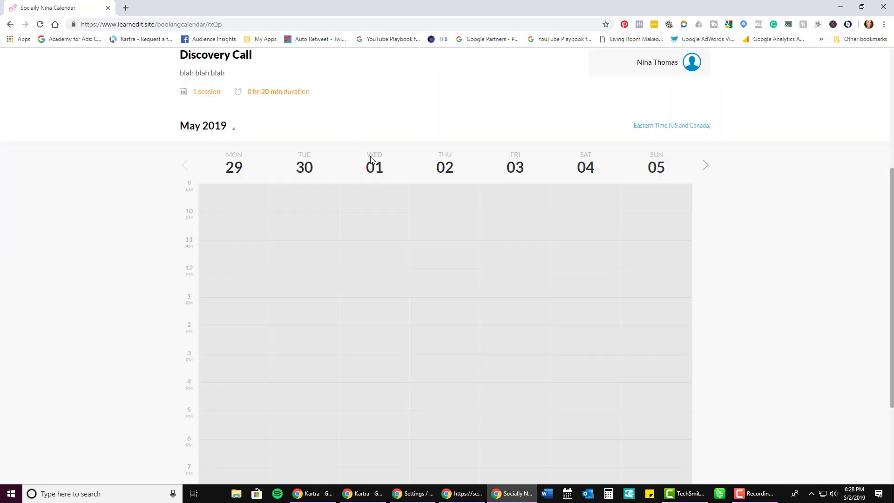
scroll(369, 160, "up", 5)
scroll(283, 363, "down", 2)
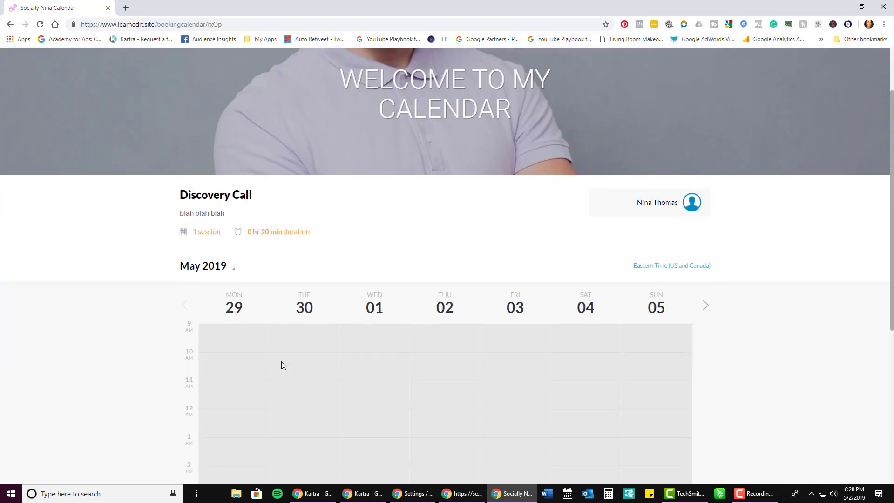
scroll(264, 321, "down", 2)
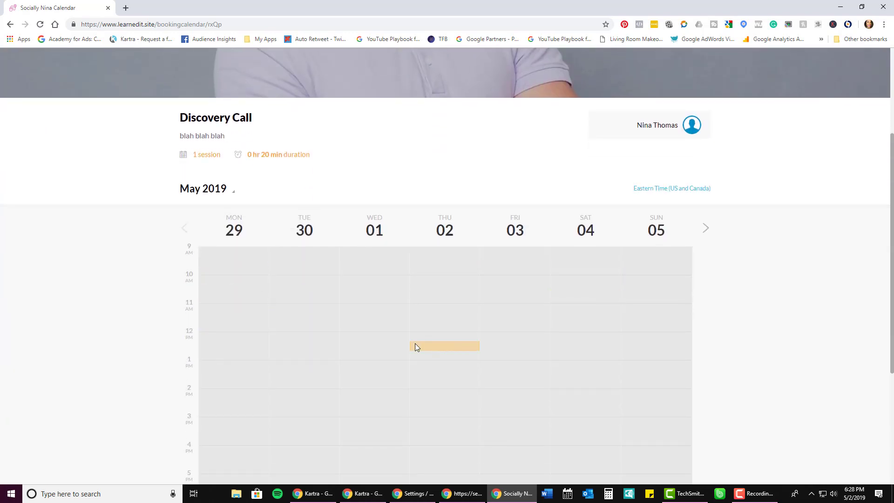
scroll(332, 353, "down", 3)
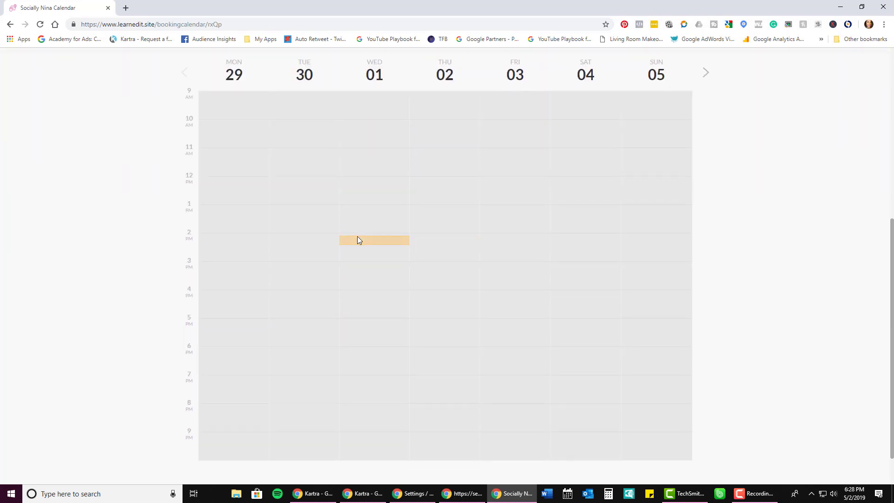
scroll(453, 271, "down", 1)
scroll(454, 270, "up", 3)
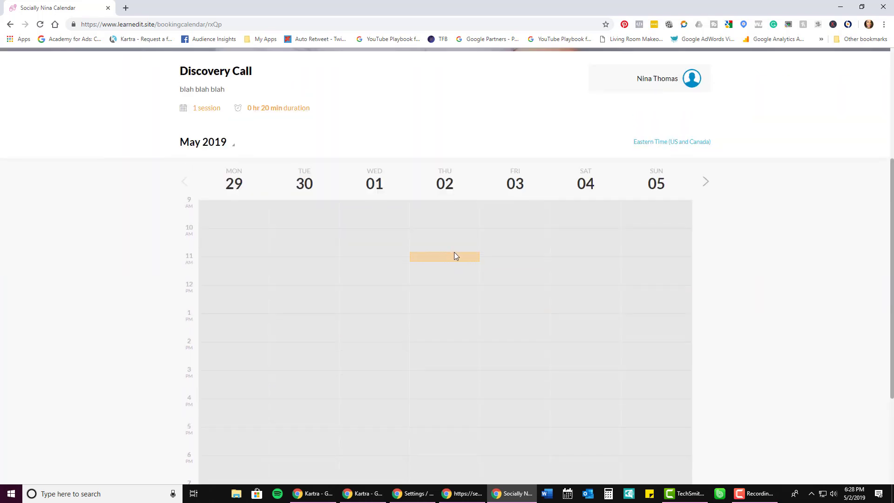
Show the 06–12 May week, try the Tue 07 10:15 am slot, then close the form unsubmitted.
left_click(706, 183)
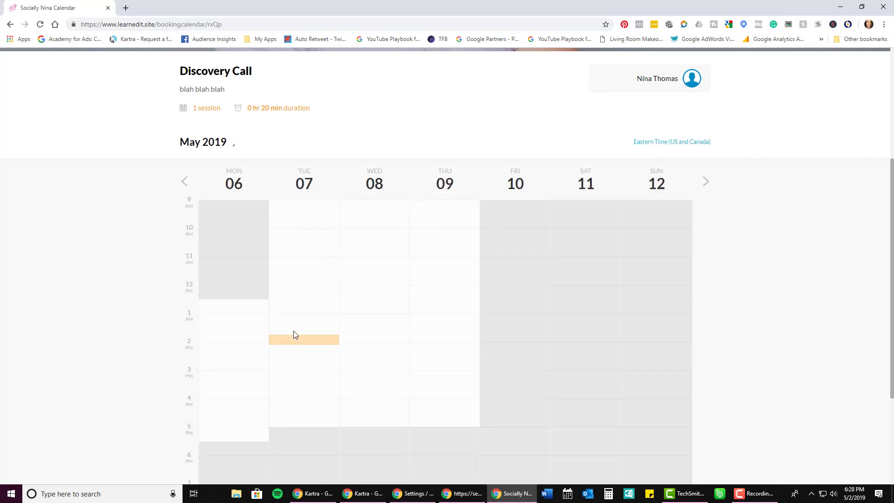
left_click(305, 241)
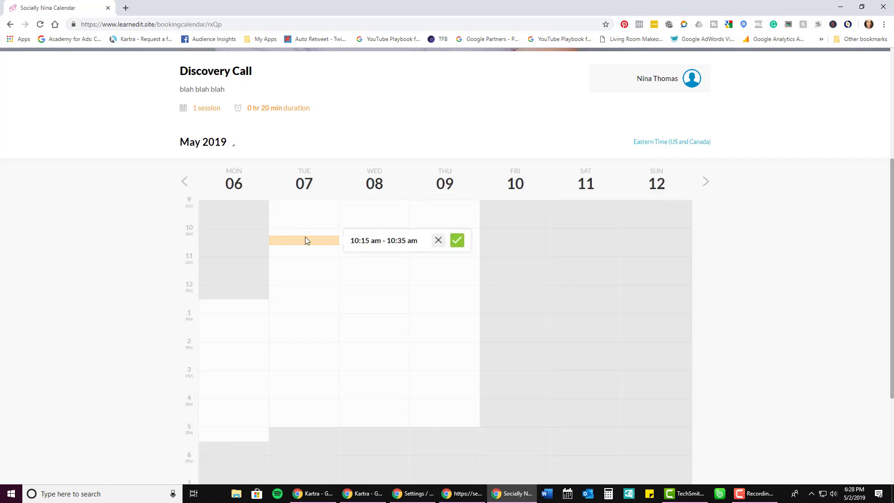
left_click(456, 241)
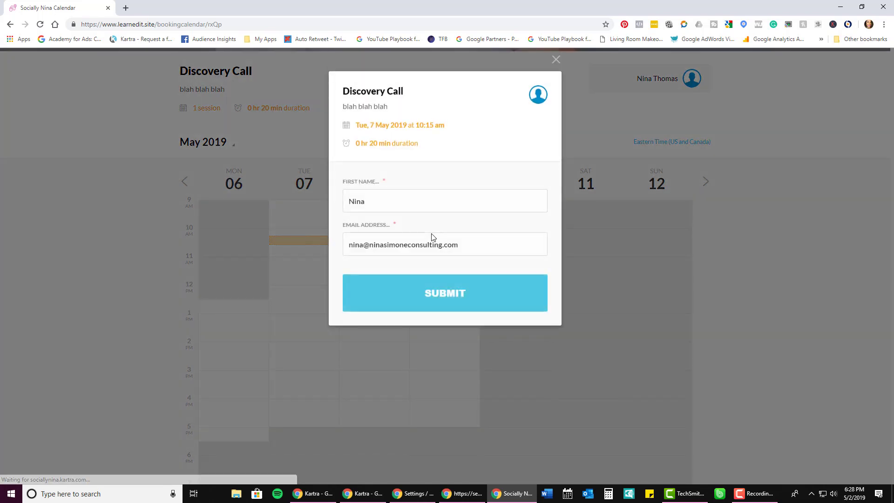
left_click_drag(401, 111, 378, 108)
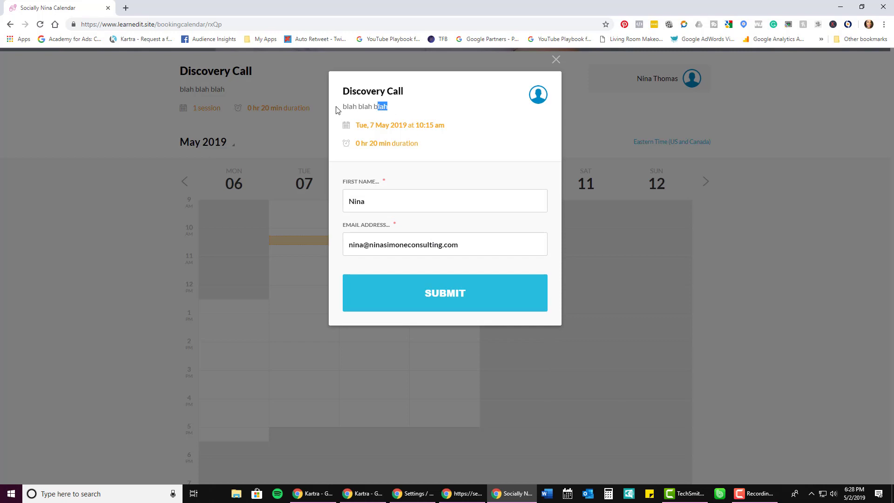
left_click(338, 109)
left_click(556, 60)
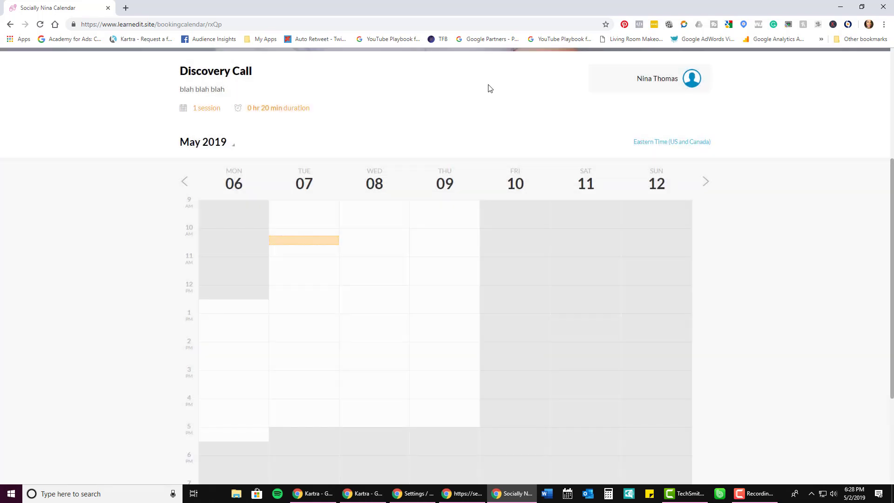
Keep Eastern Time as the booking page's time zone.
left_click(649, 143)
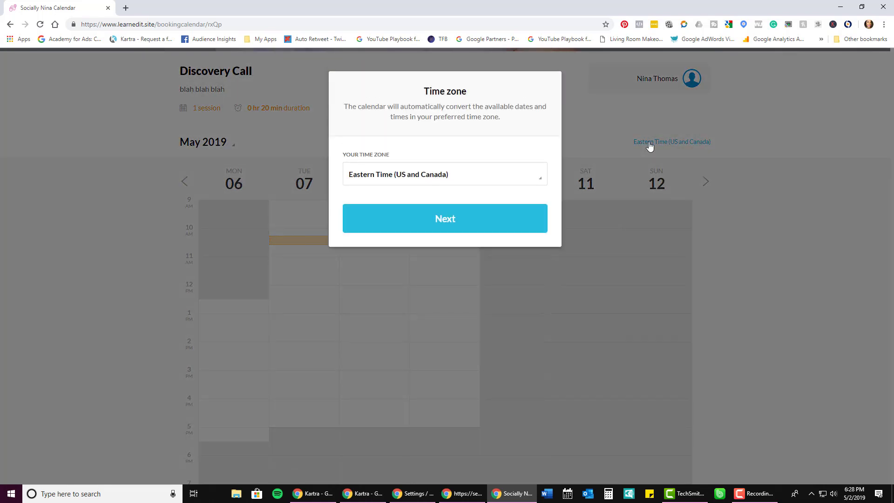
left_click(424, 179)
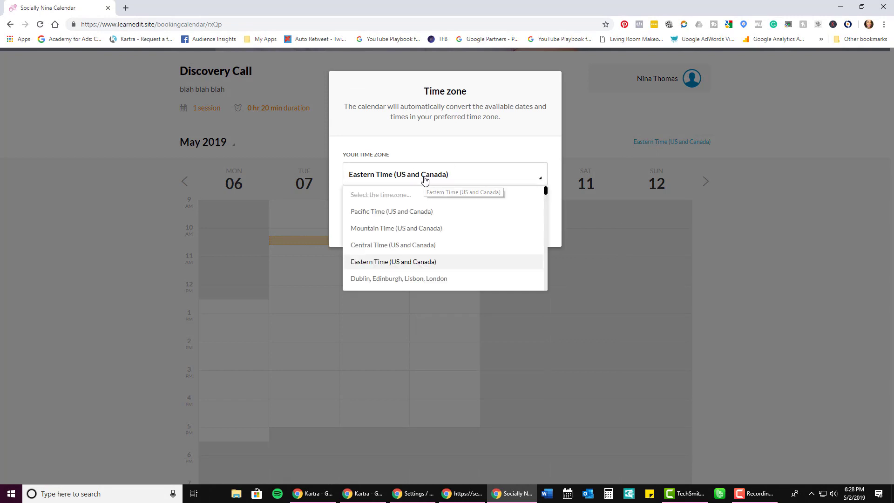
left_click(508, 120)
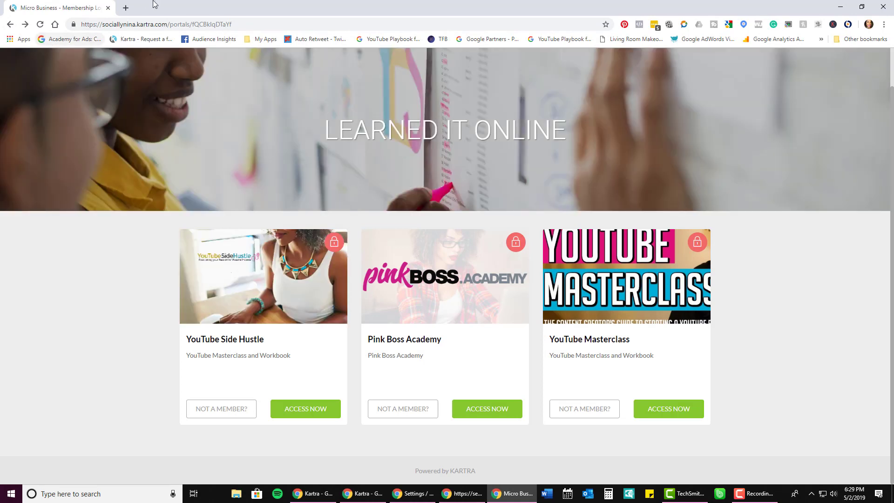
Drag the browser window aside to uncover the Kartra Calendars page.
left_click_drag(156, 5, 0, 79)
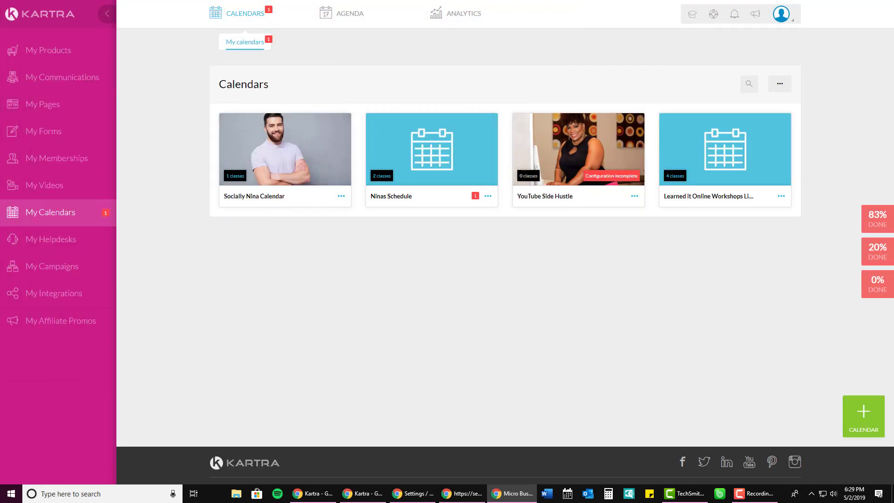